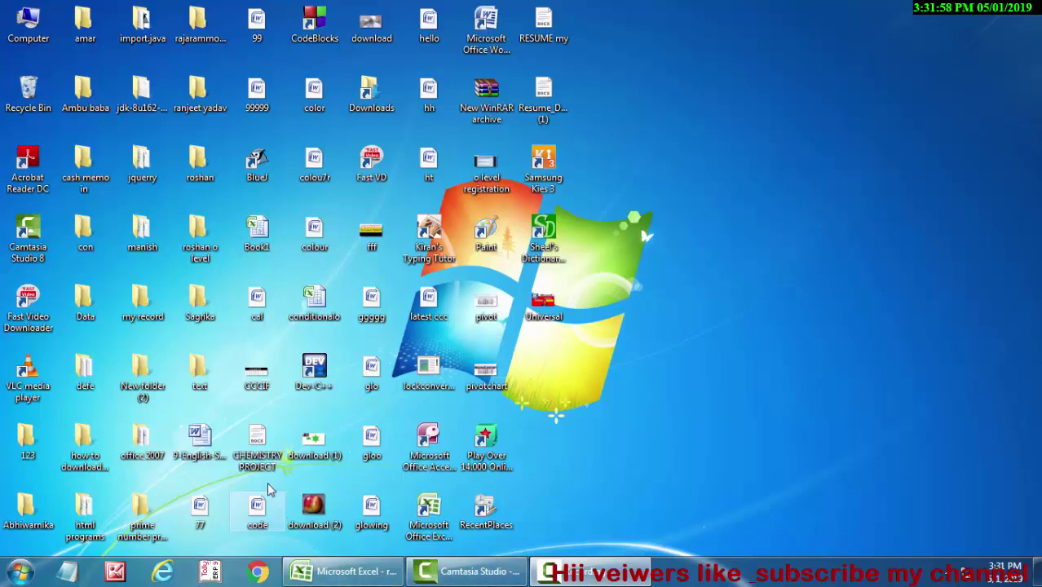
# Bring the Excel workbook back and drop the range selection in the Tax amount column.
pyautogui.click(338, 571)
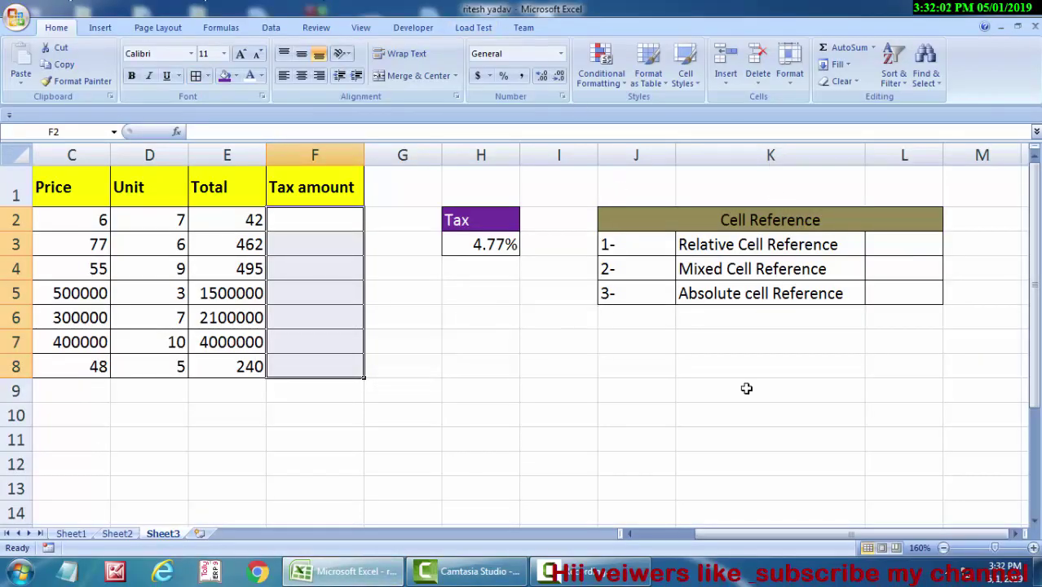
pyautogui.moveTo(702, 529); pyautogui.dragTo(601, 529)
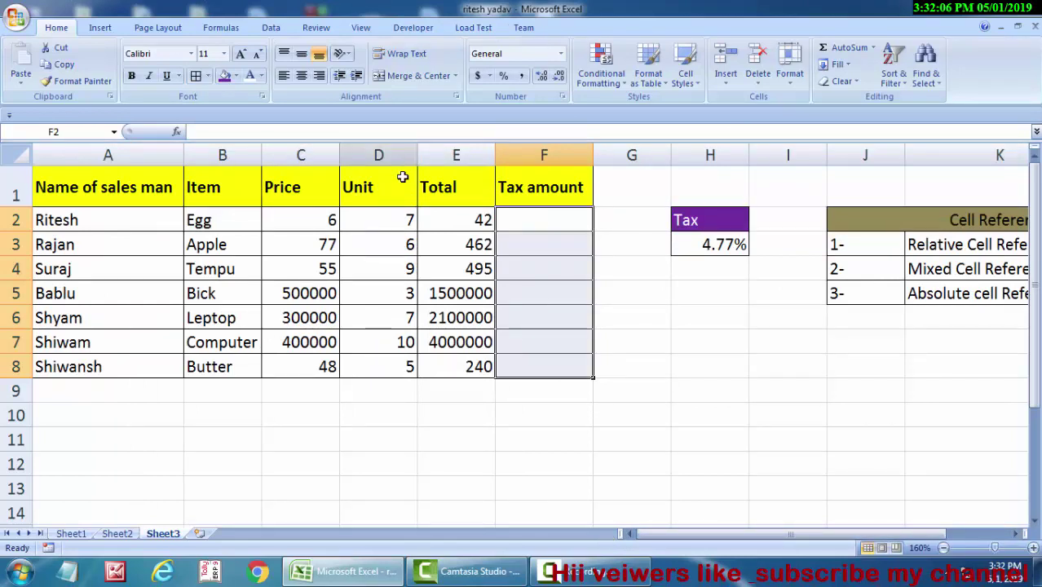
pyautogui.click(533, 220)
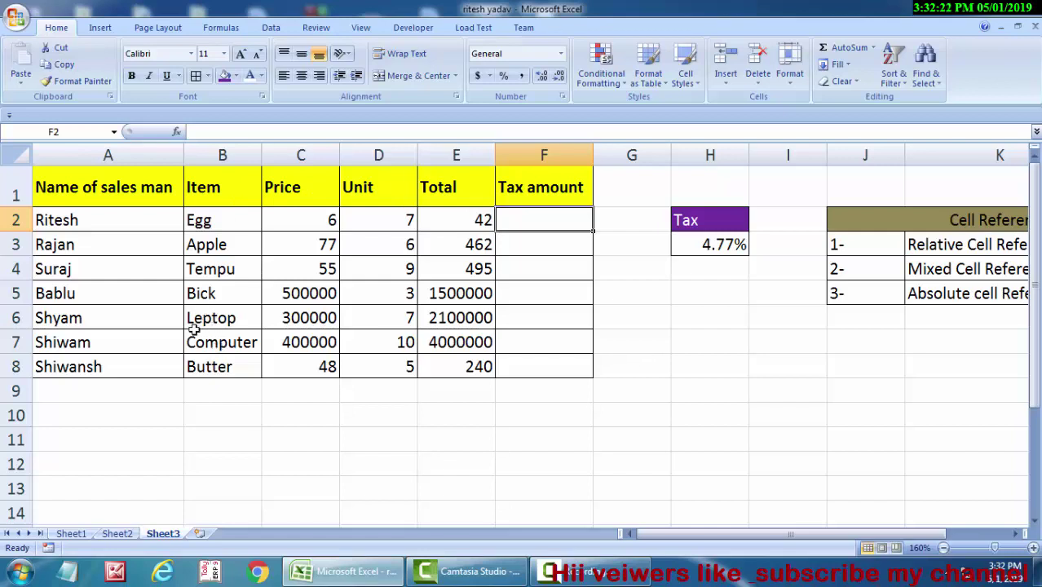
# Correct the items Leptop, Bick and Tempu to Laptop, Brick and Auto.
pyautogui.doubleClick(202, 320)
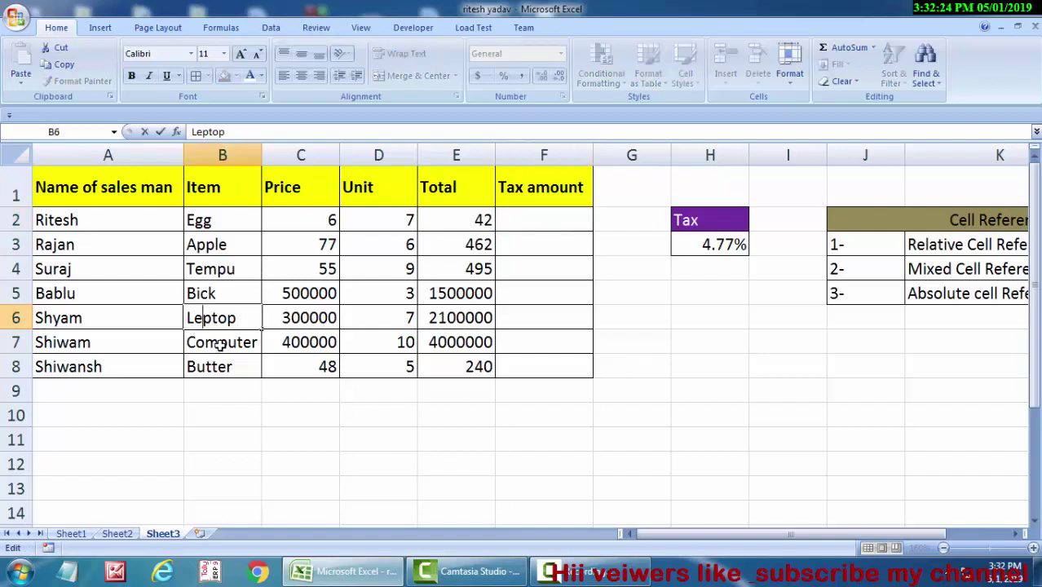
pyautogui.press('BackSpace')
pyautogui.write('a')
pyautogui.click(204, 295)
pyautogui.doubleClick(204, 295)
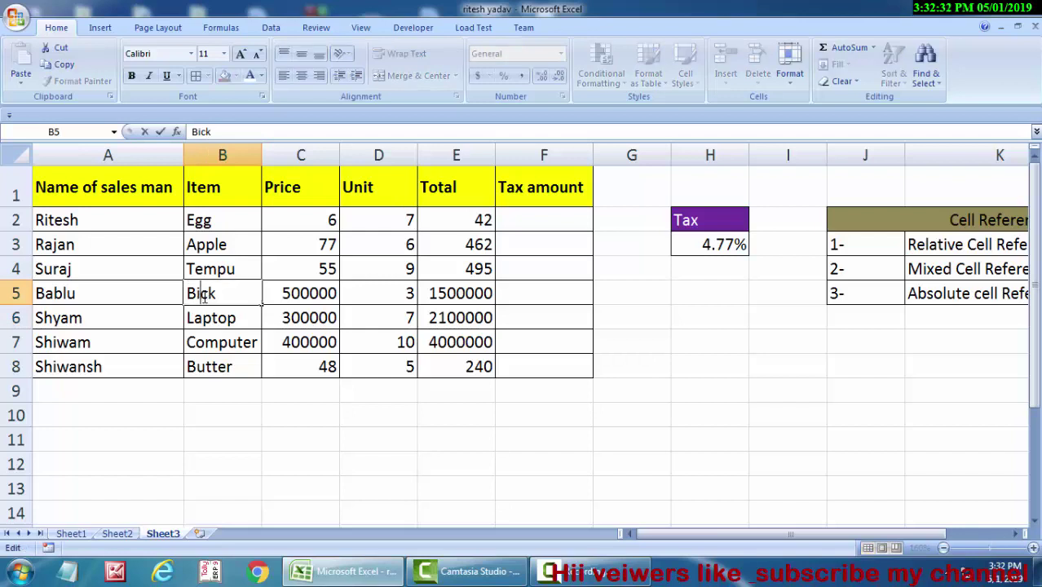
pyautogui.write('r')
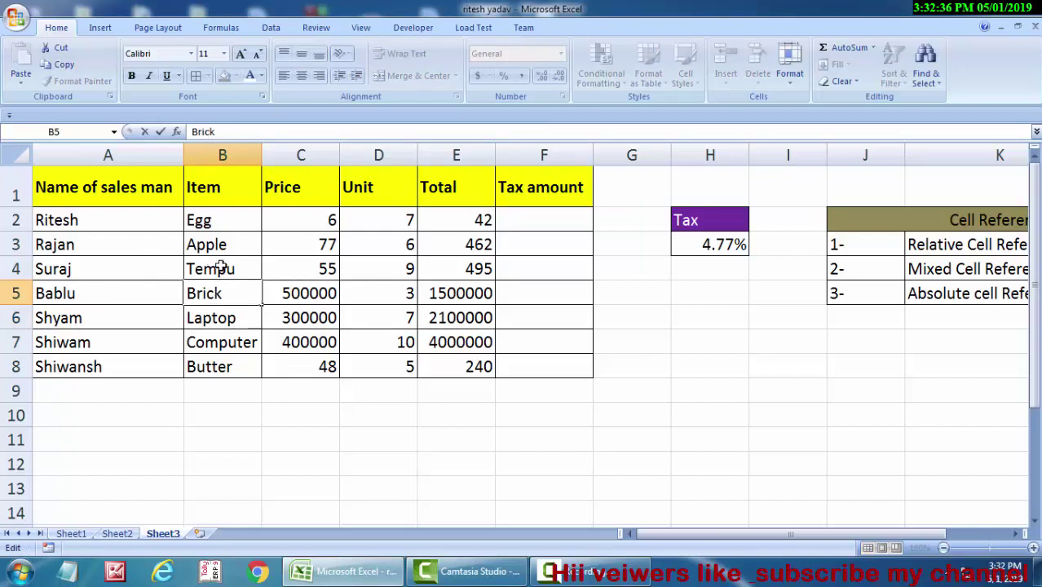
pyautogui.click(222, 269)
pyautogui.press('BackSpace')
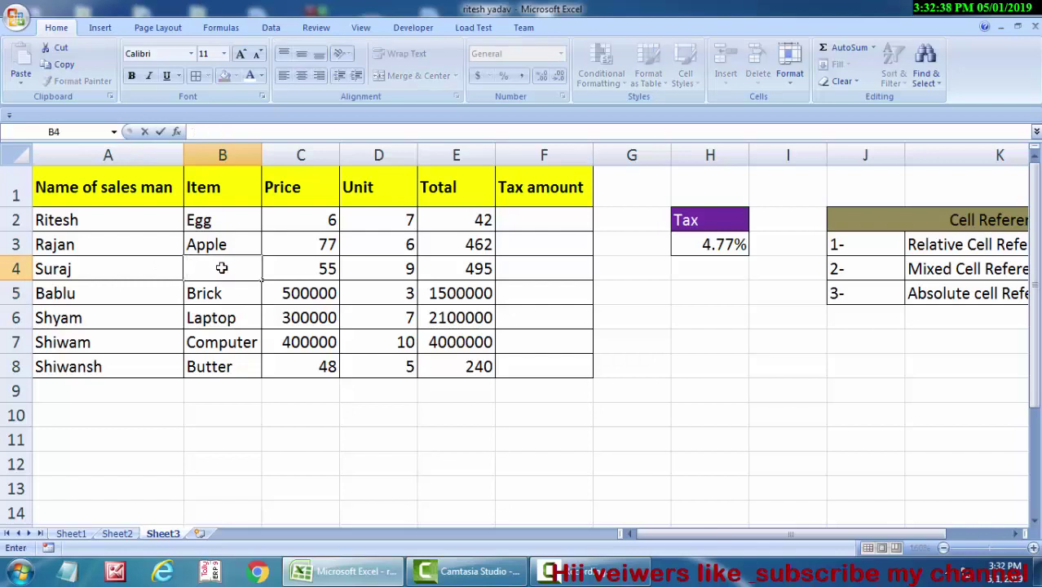
pyautogui.write('Auto')
pyautogui.write('n')
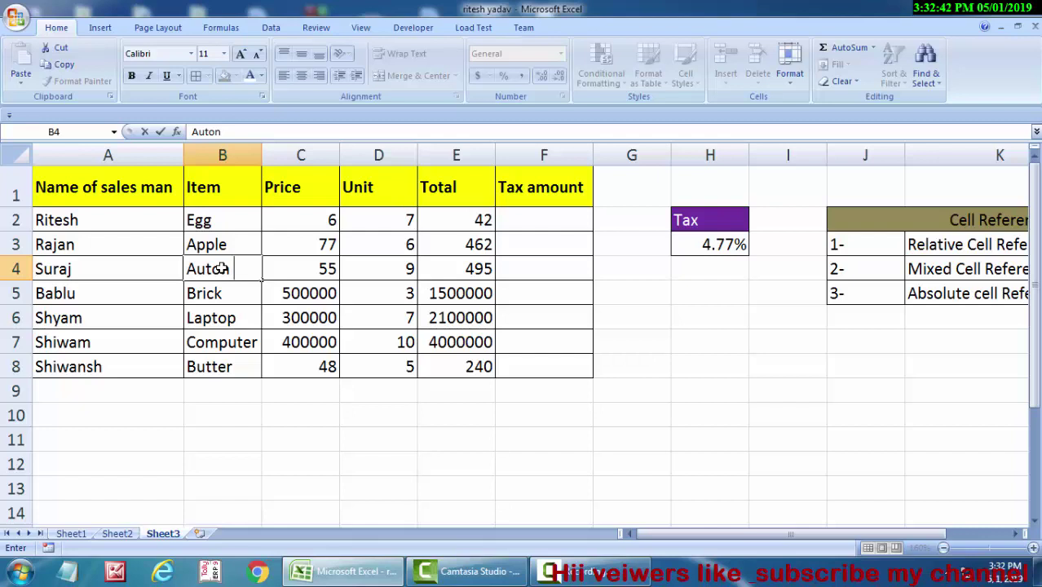
pyautogui.press('BackSpace')
pyautogui.click(214, 236)
pyautogui.click(222, 221)
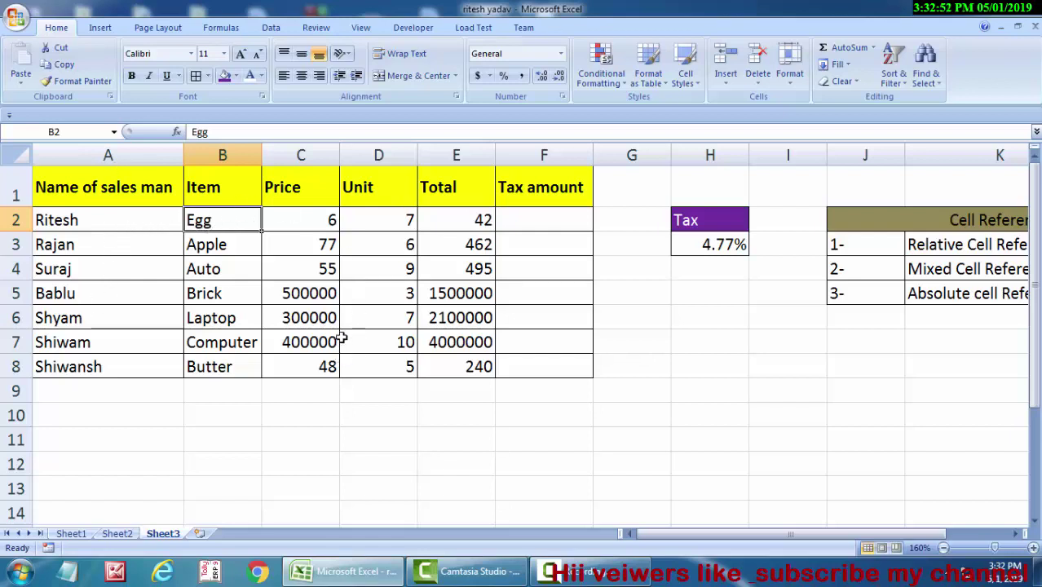
# Clear the Total values in E2:E8 and start a formula =C2 in E2.
pyautogui.moveTo(458, 217)
pyautogui.mouseDown()
pyautogui.moveTo(476, 387)
pyautogui.moveTo(449, 360)
pyautogui.mouseUp()
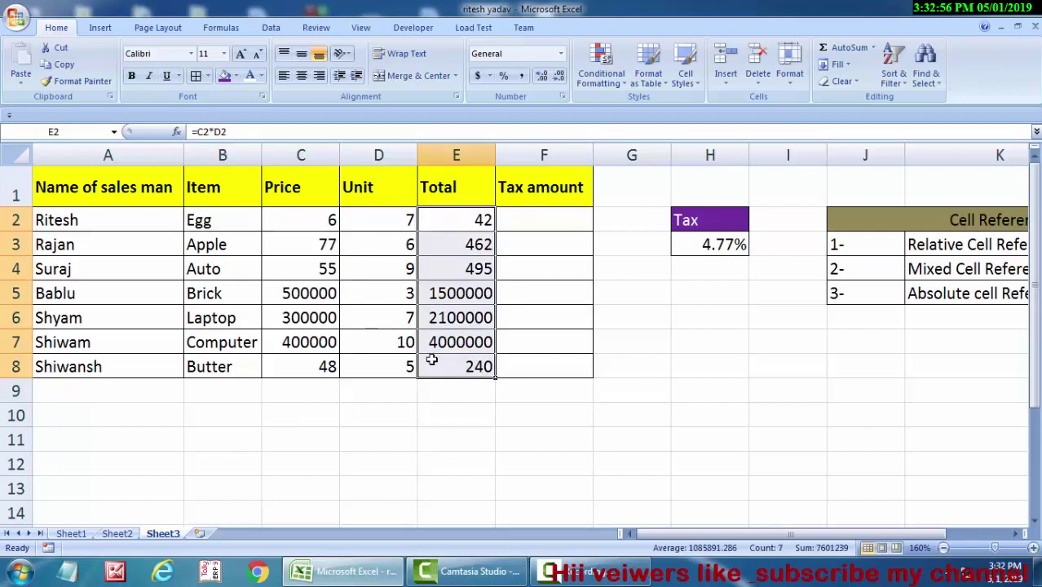
pyautogui.press('Delete')
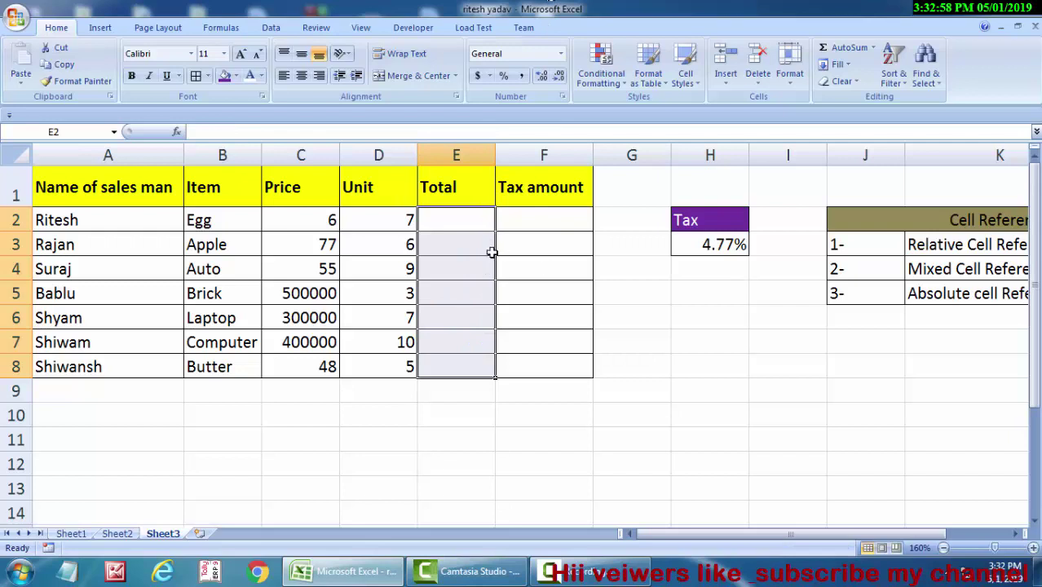
pyautogui.click(458, 217)
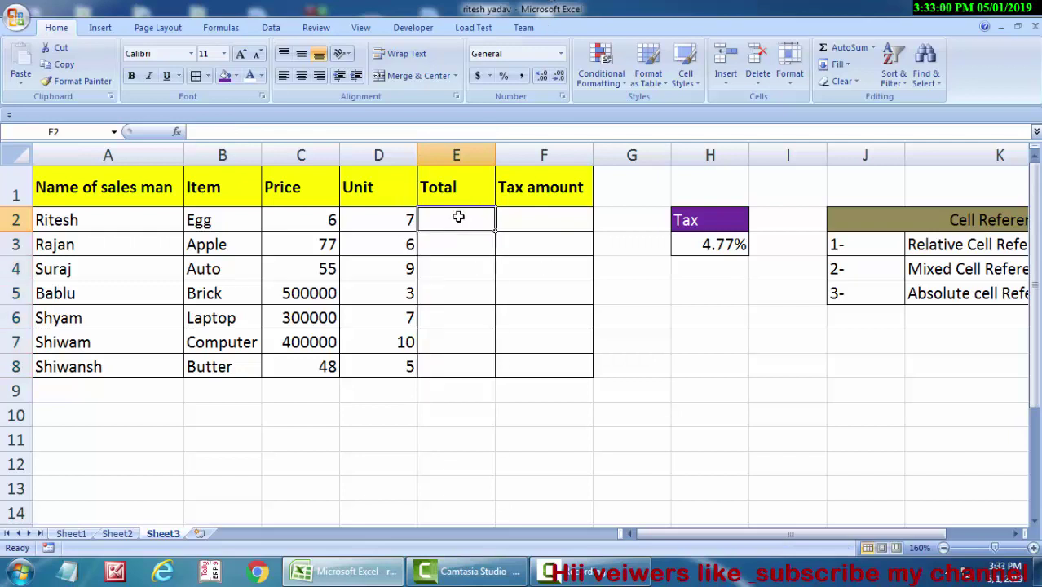
pyautogui.write('=')
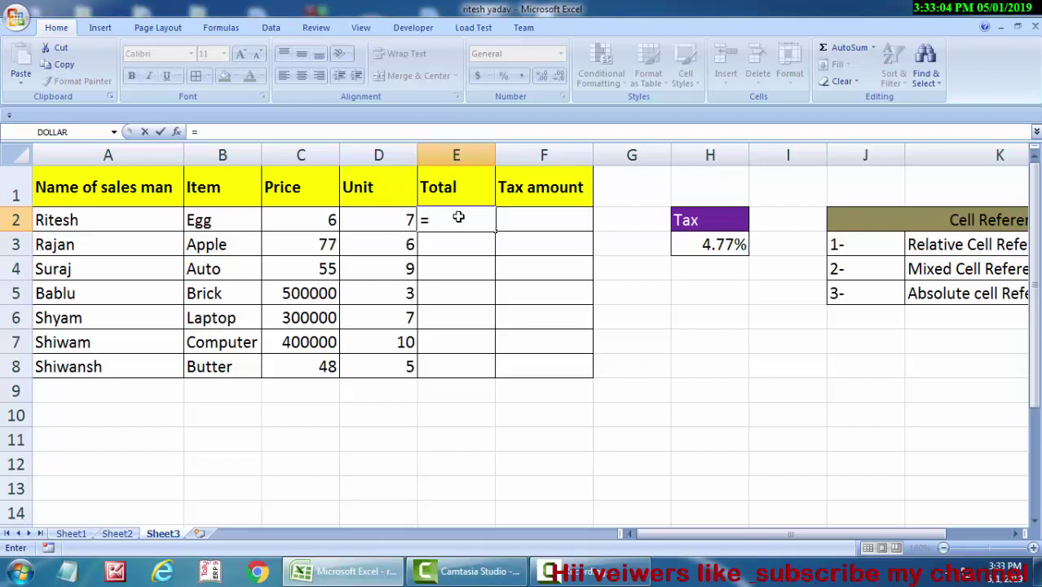
pyautogui.click(326, 220)
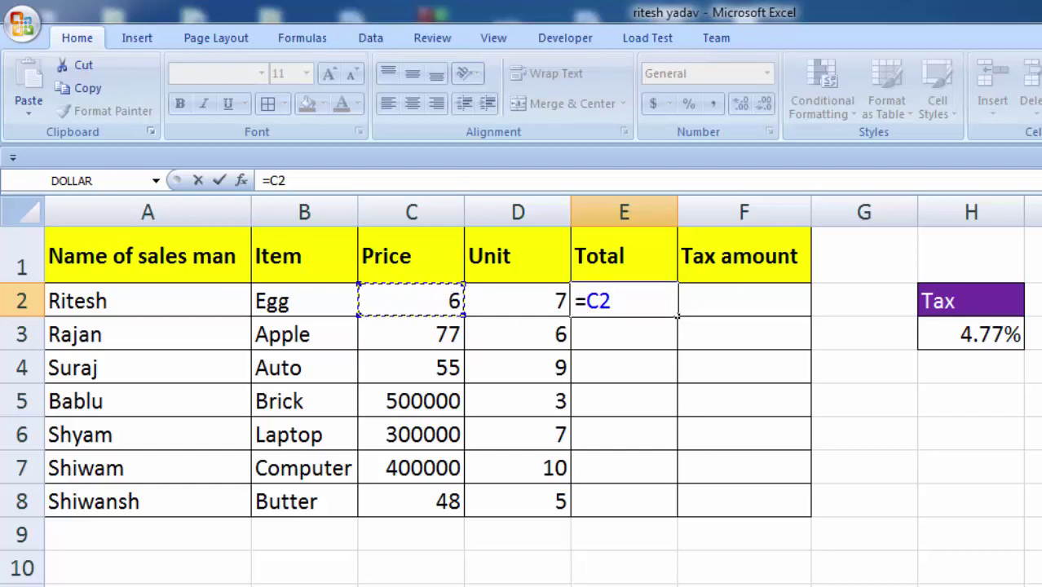
# Complete E2's Total formula as =C2*D2, giving 42 for Egg.
pyautogui.hscroll(2, 522, 392)
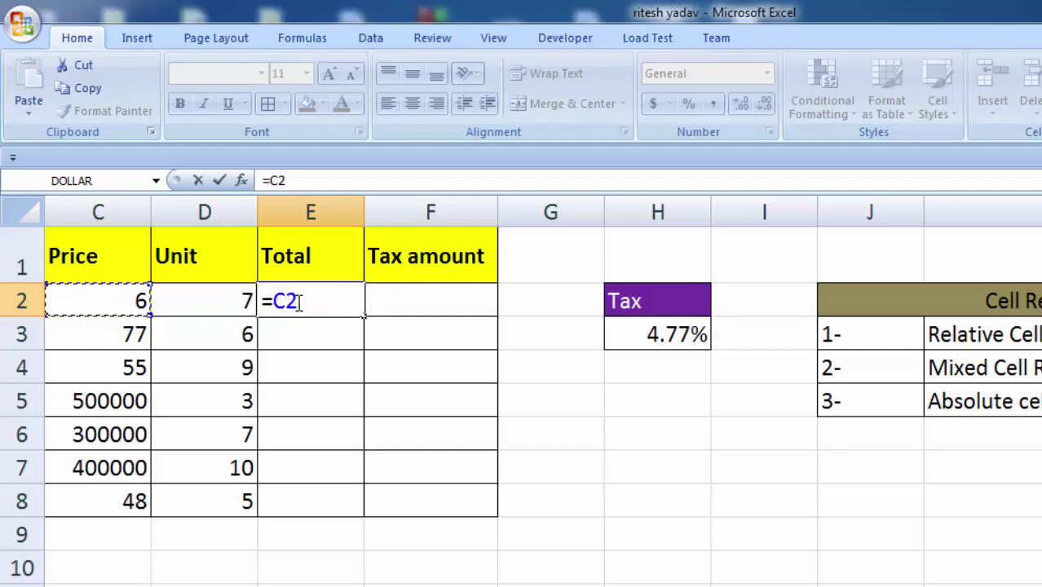
pyautogui.moveTo(300, 302); pyautogui.dragTo(272, 302)
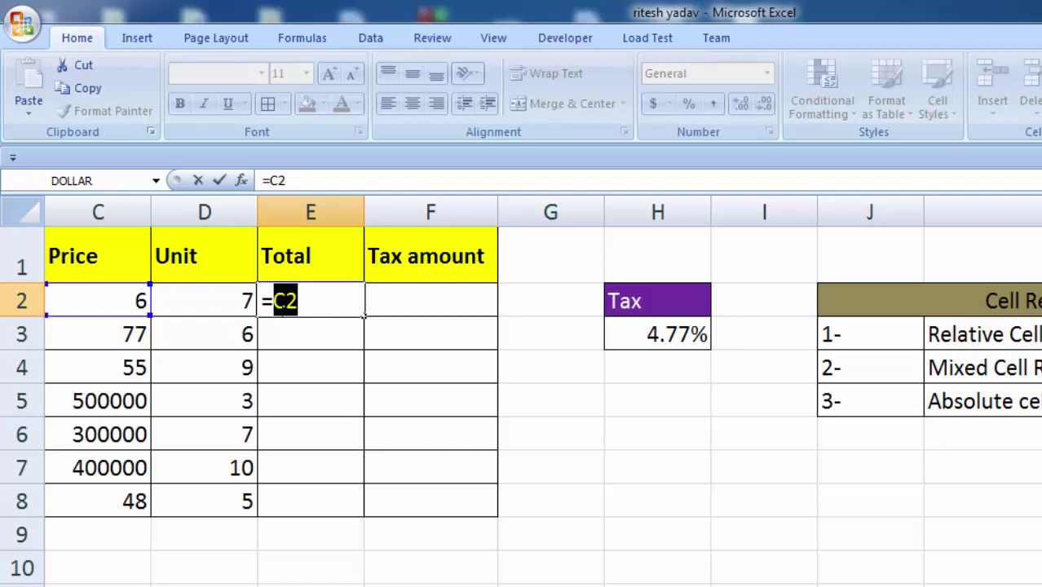
pyautogui.click(296, 303)
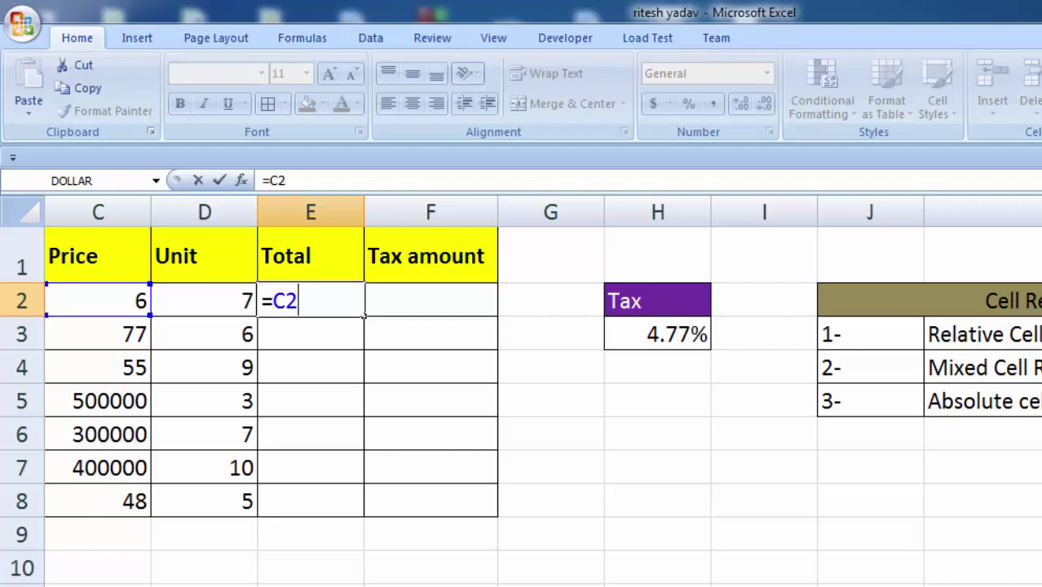
pyautogui.hscroll(-1, 522, 392)
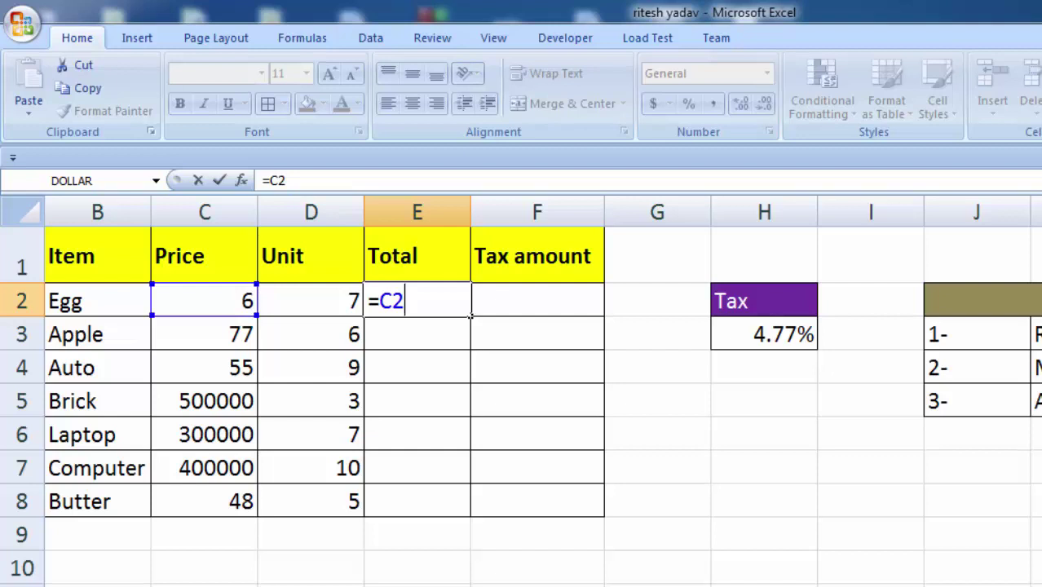
pyautogui.write('*')
pyautogui.click(324, 306)
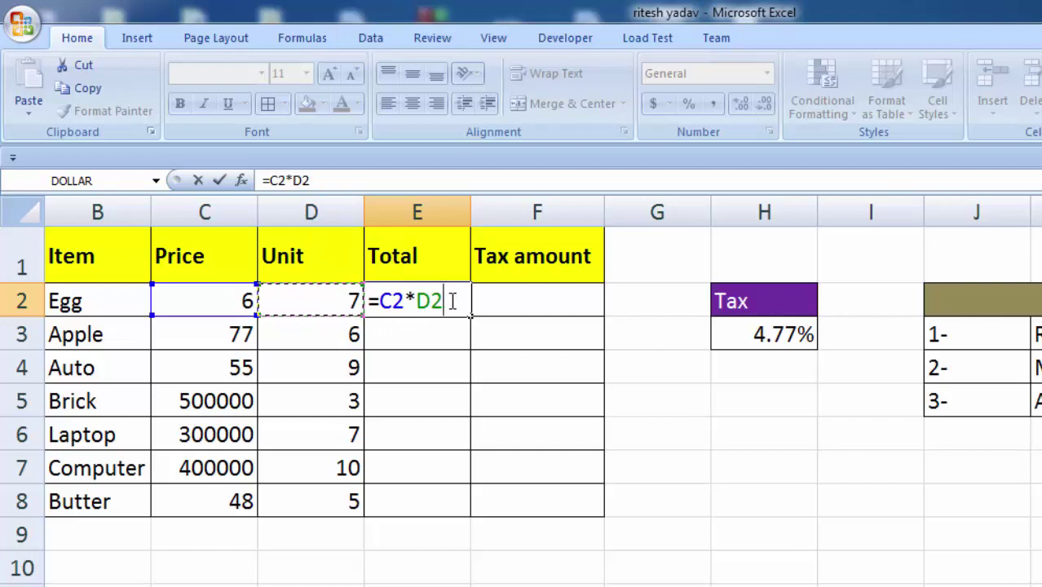
pyautogui.press('Return')
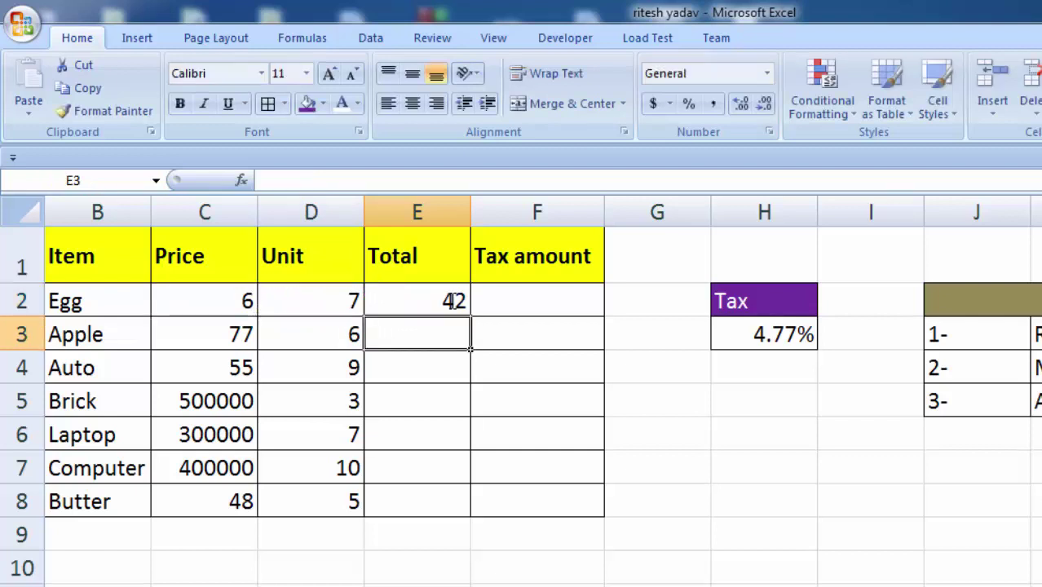
# Fill the Total formula down from E2 to E8.
pyautogui.click(454, 301)
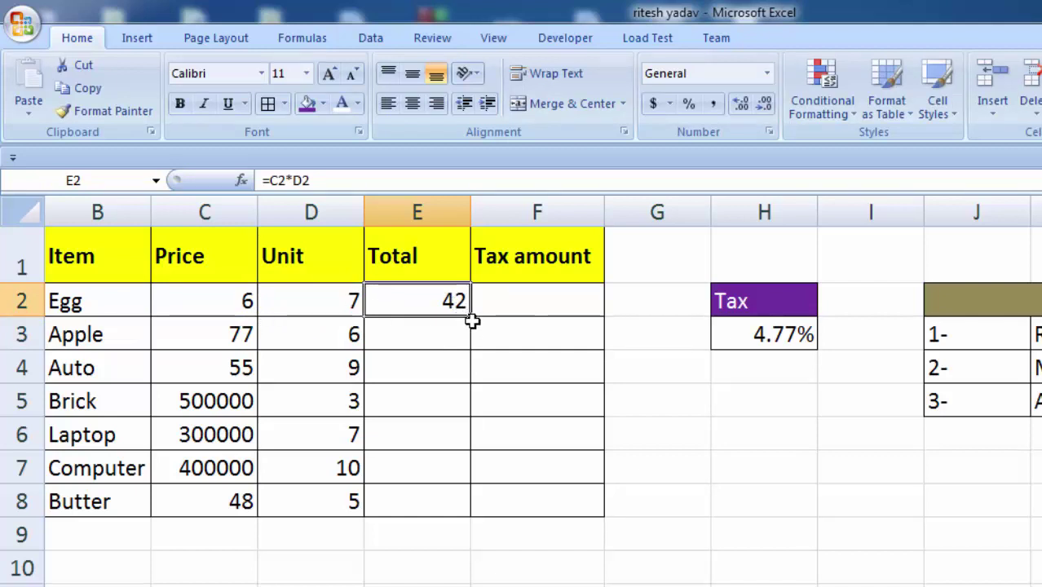
pyautogui.doubleClick(471, 316)
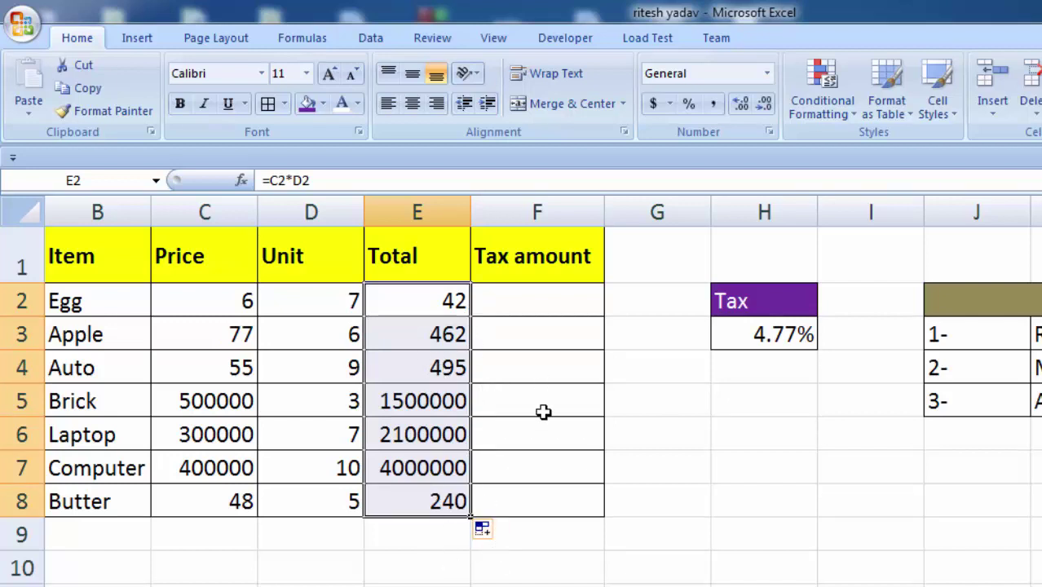
pyautogui.click(532, 306)
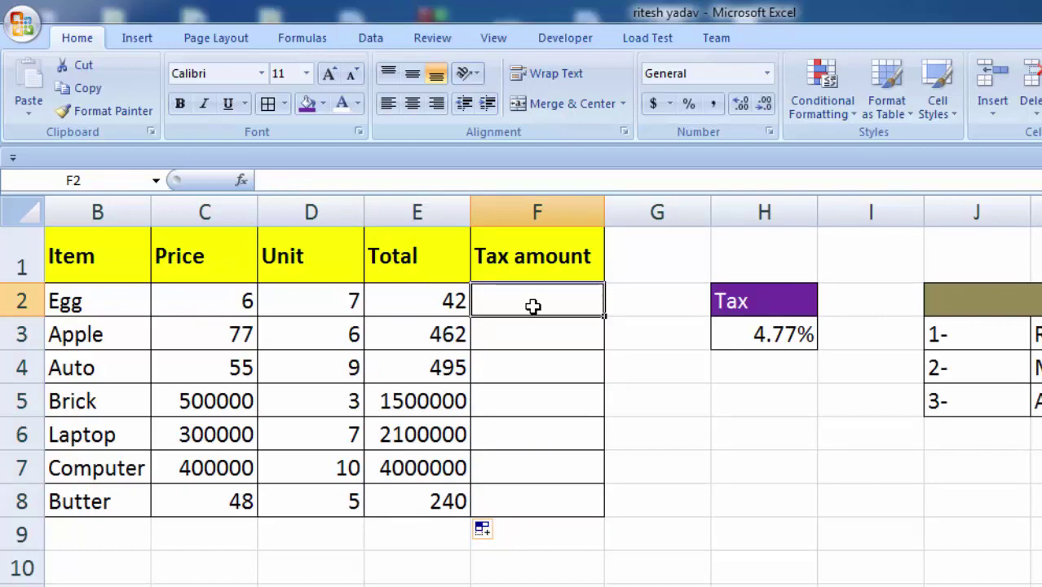
# Enter =E2*H3 in F2 so Egg's tax amount shows 2.0034.
pyautogui.write('=')
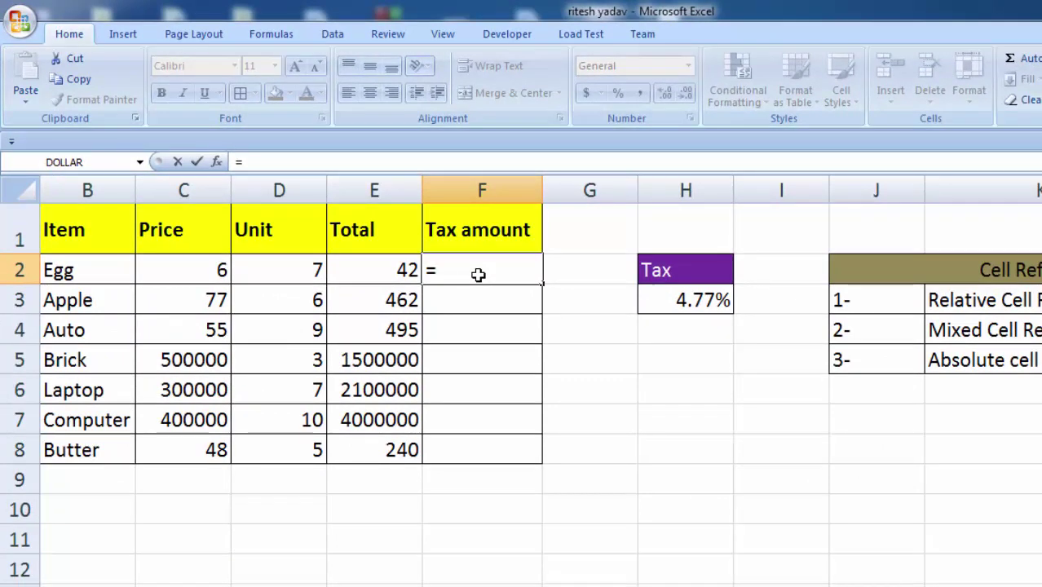
pyautogui.click(400, 266)
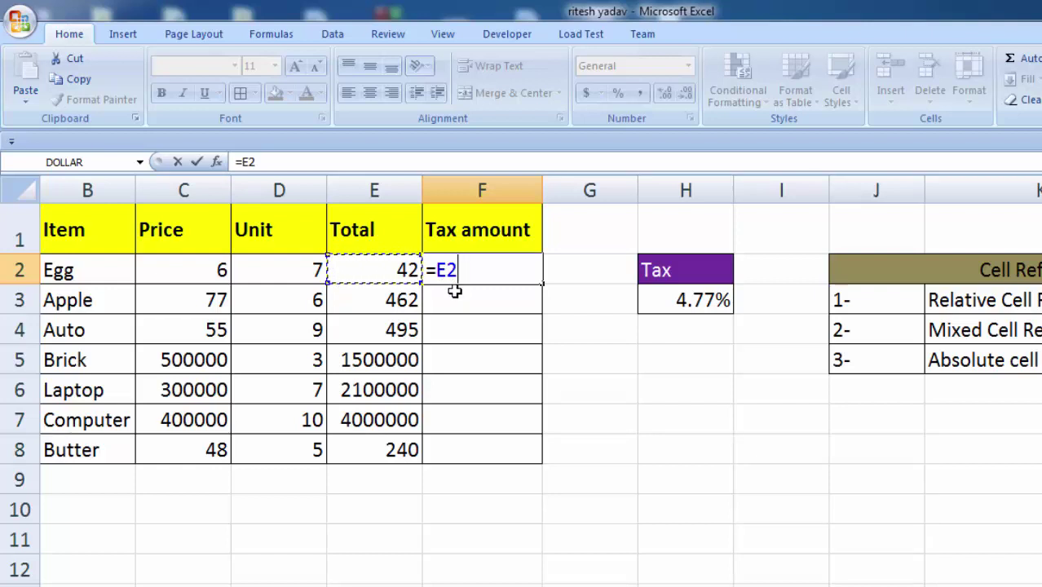
pyautogui.write('*')
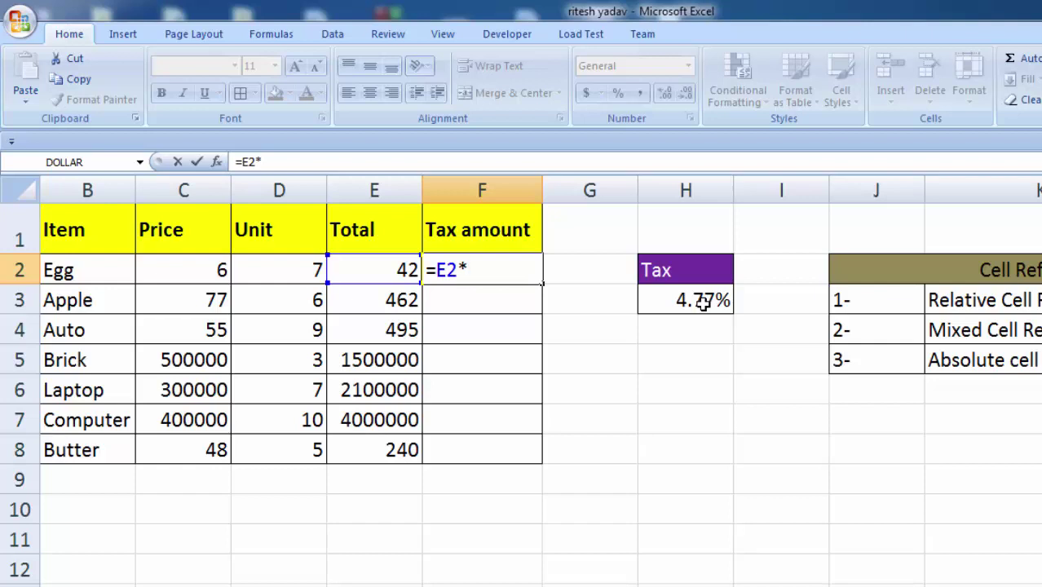
pyautogui.click(702, 304)
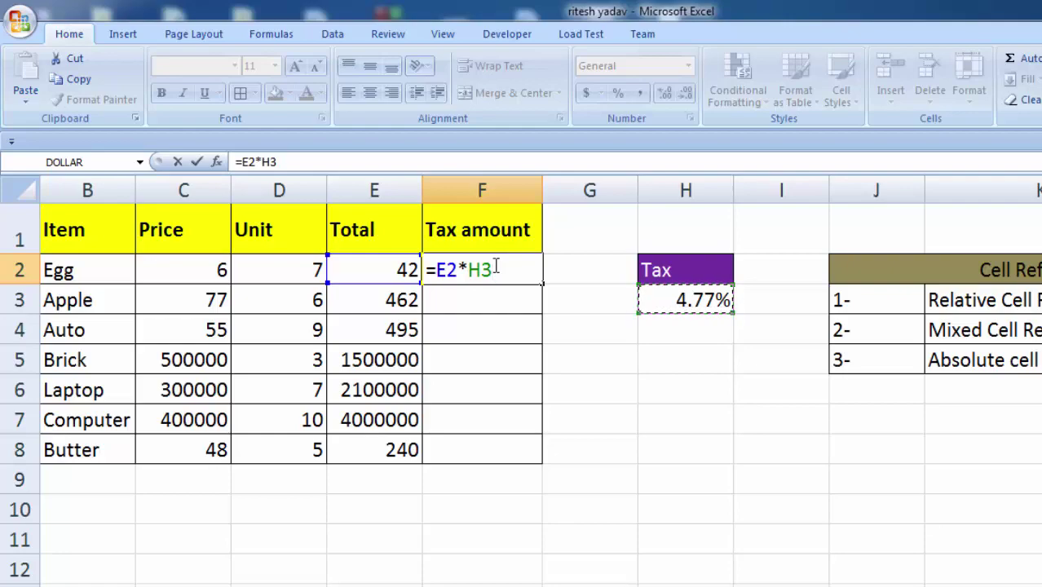
pyautogui.hotkey('ctrl', 'Return')
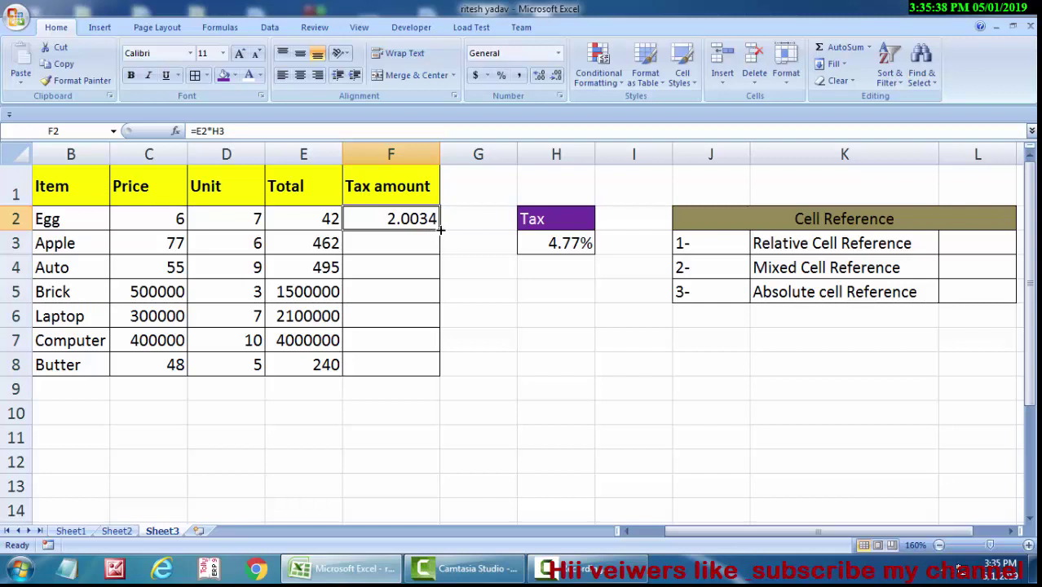
# Fill the F2 tax formula down to F8, undoing an accidental cell move.
pyautogui.moveTo(440, 229); pyautogui.dragTo(439, 230)
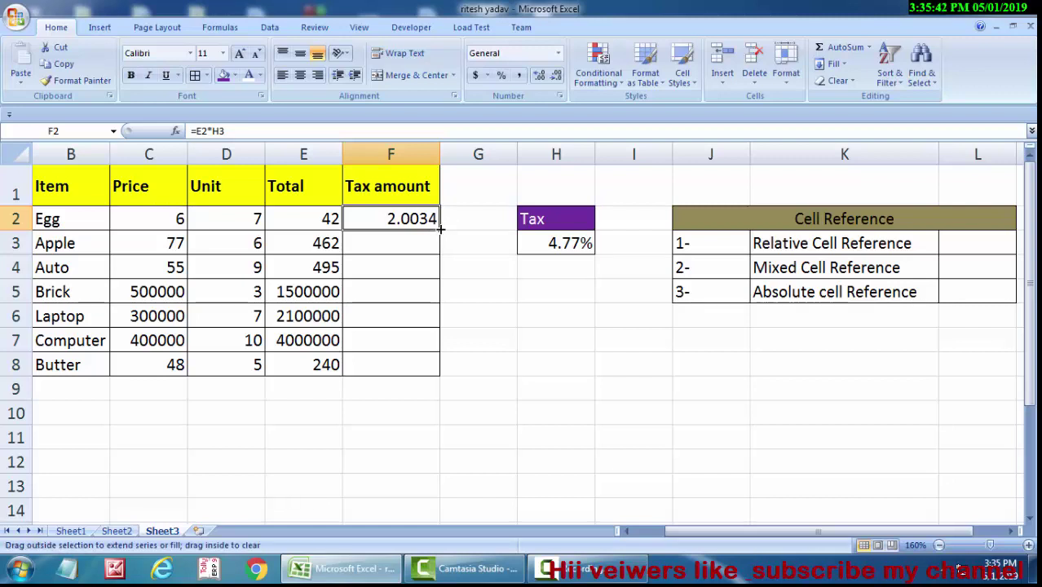
pyautogui.moveTo(440, 230); pyautogui.dragTo(440, 363)
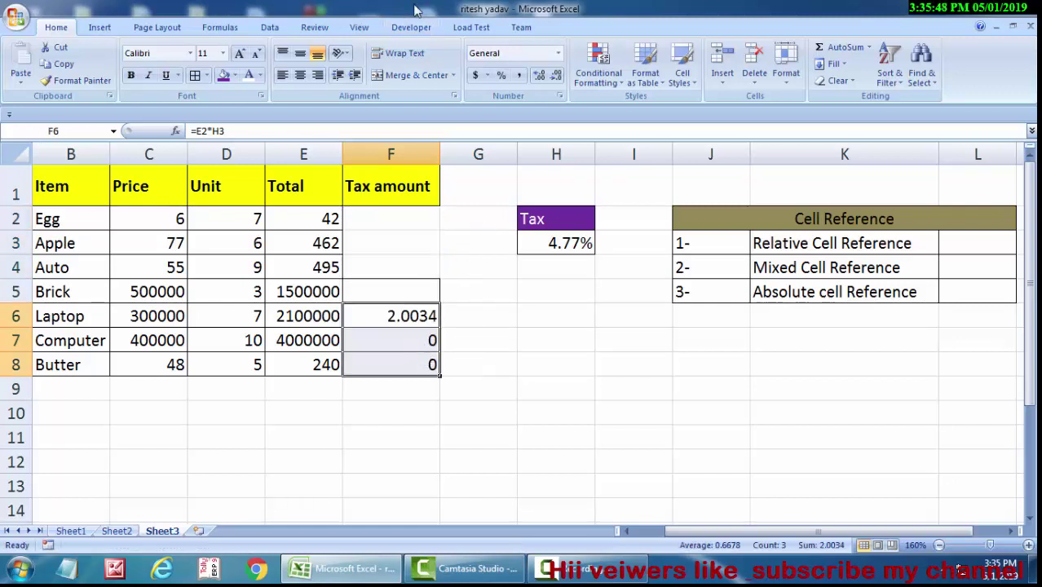
pyautogui.hotkey('ctrl', 'z')
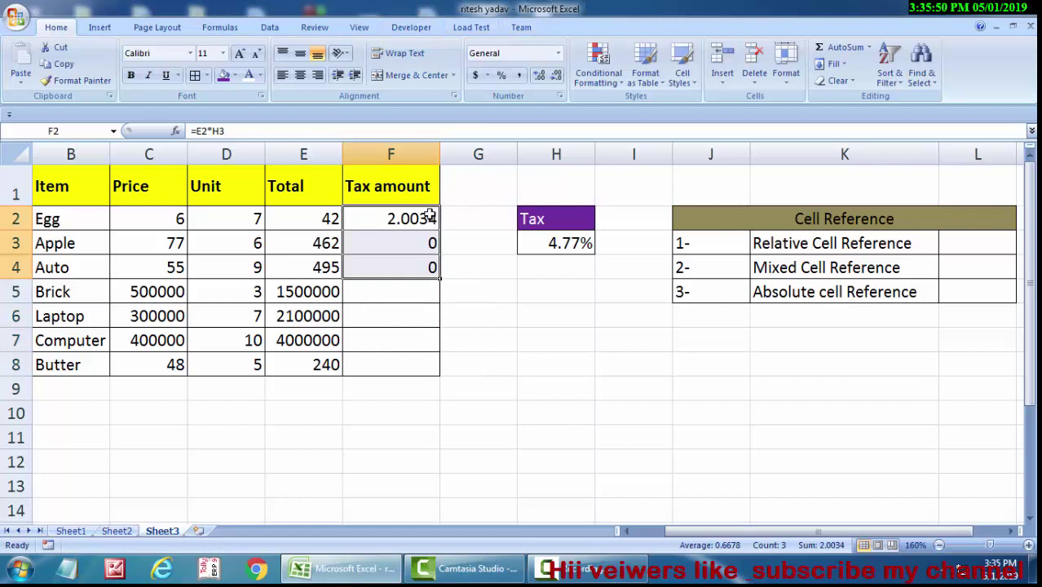
pyautogui.click(421, 217)
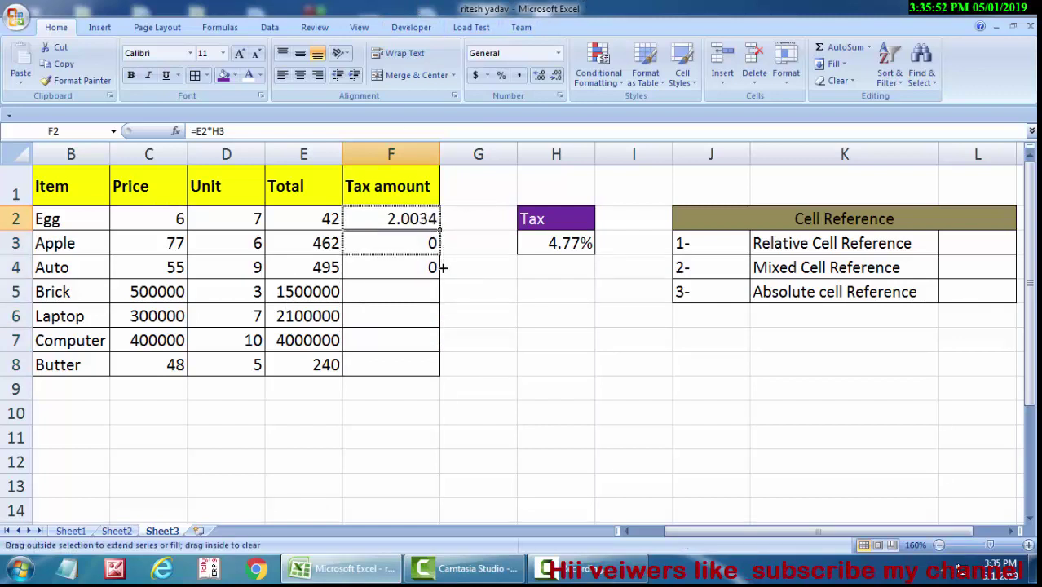
pyautogui.moveTo(440, 232); pyautogui.dragTo(443, 373)
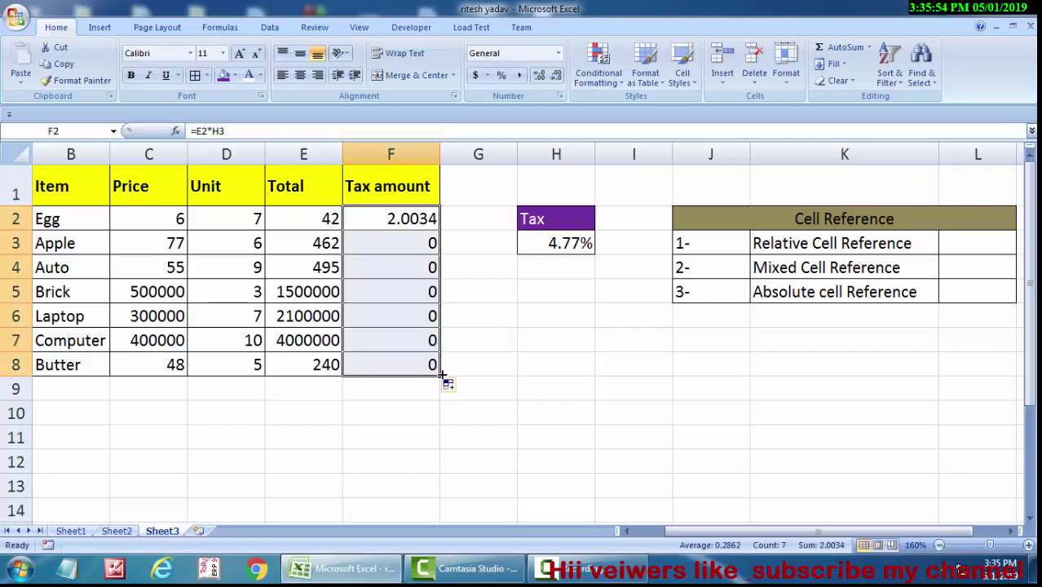
pyautogui.click(416, 217)
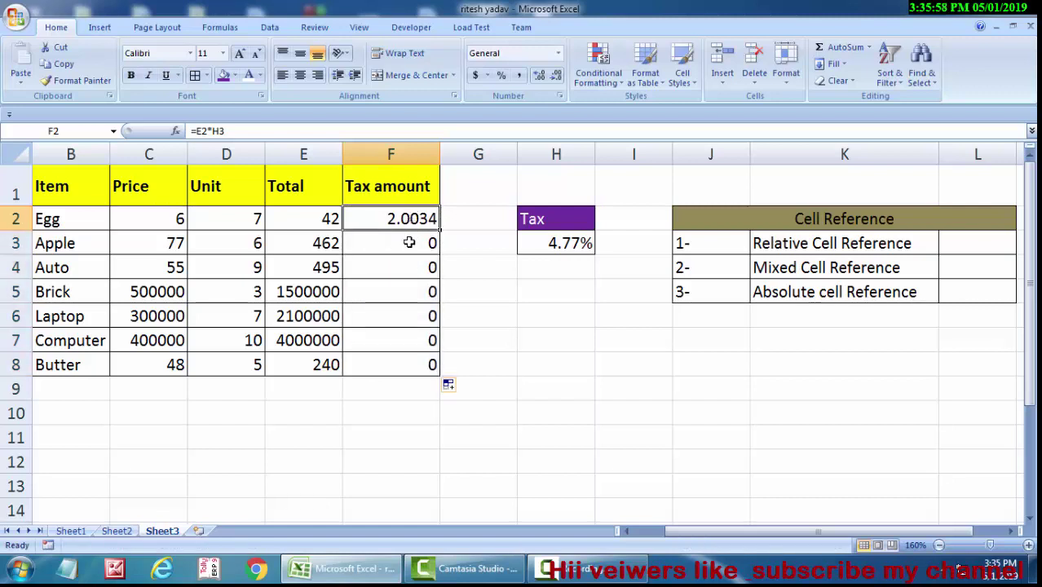
# Inspect the copied tax formulas in F3 through F7, which show 0.
pyautogui.click(411, 243)
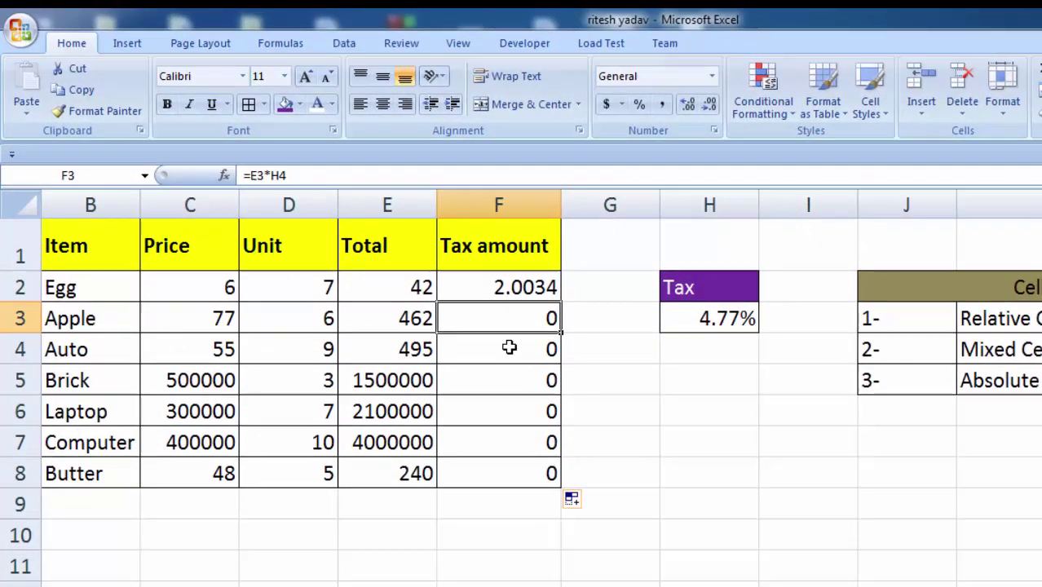
pyautogui.click(399, 267)
pyautogui.click(509, 379)
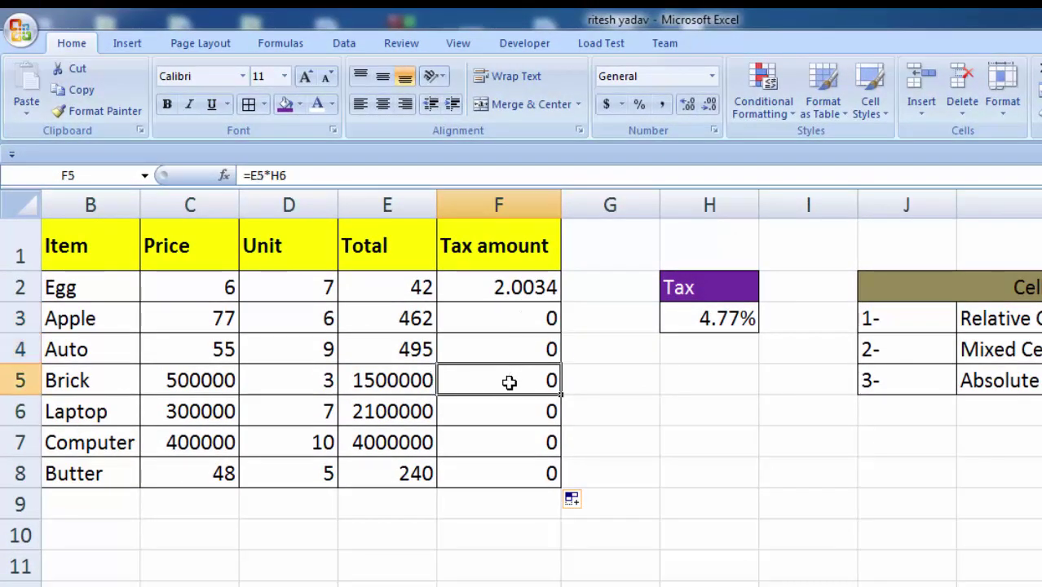
pyautogui.click(509, 416)
pyautogui.click(512, 436)
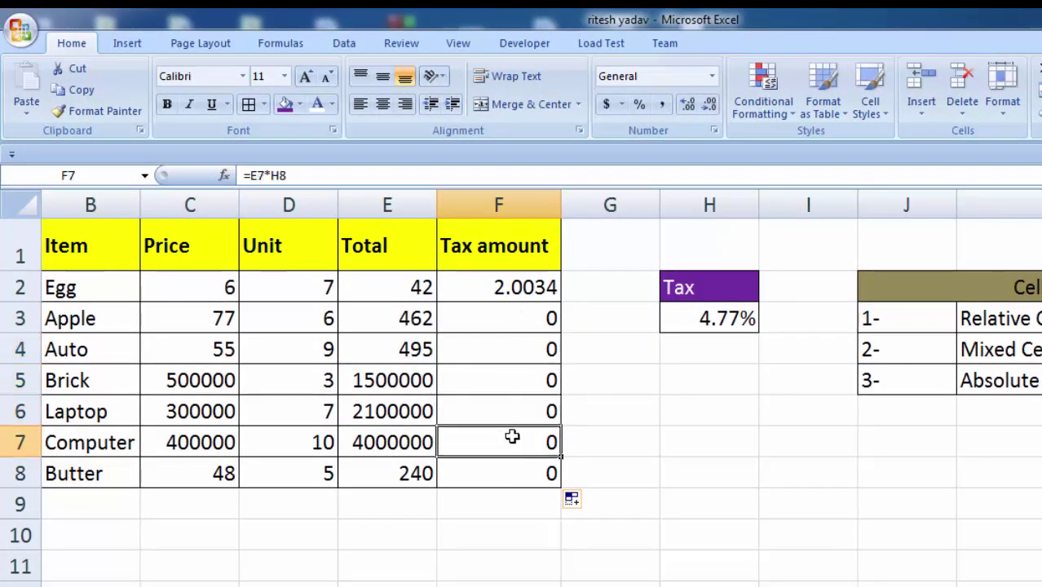
pyautogui.click(520, 288)
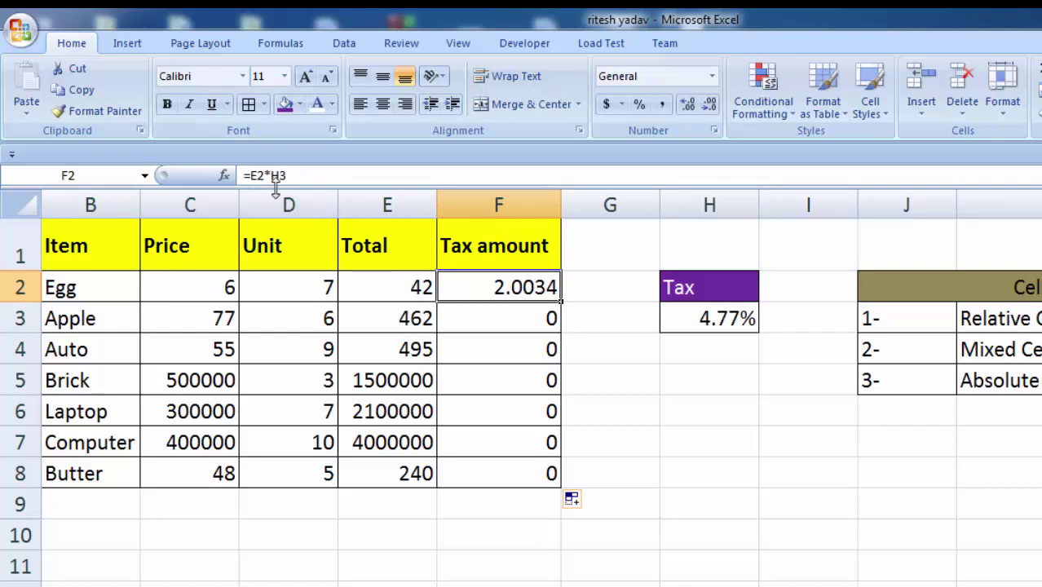
pyautogui.press('F2')
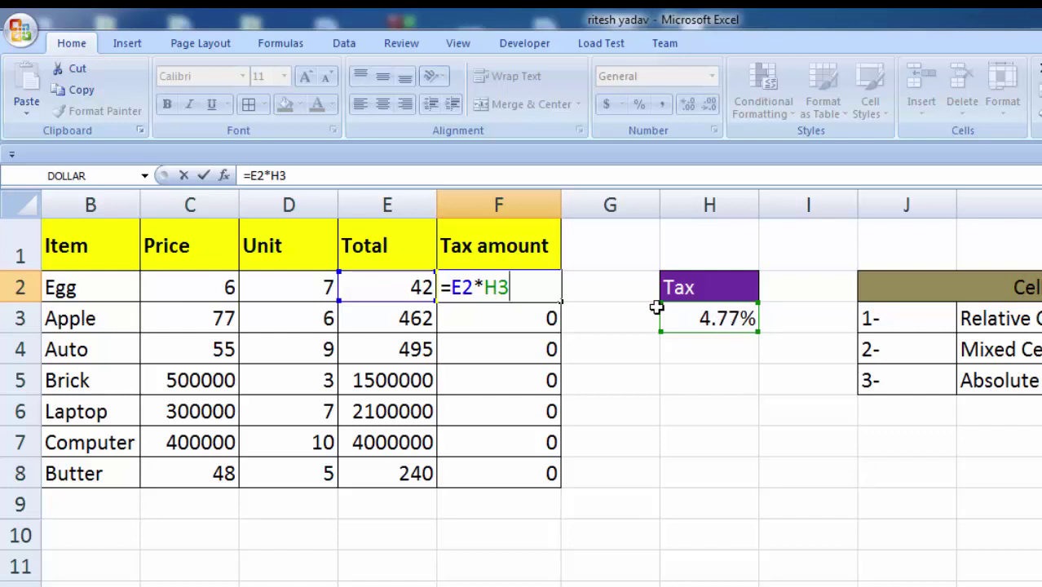
pyautogui.hotkey('ctrl', 'Return')
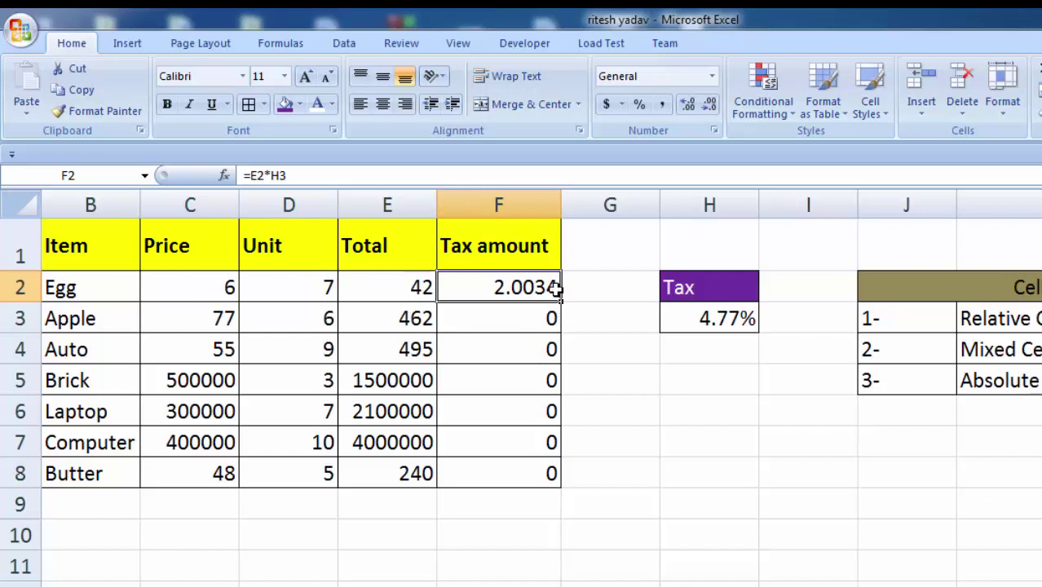
pyautogui.moveTo(561, 301); pyautogui.dragTo(583, 477)
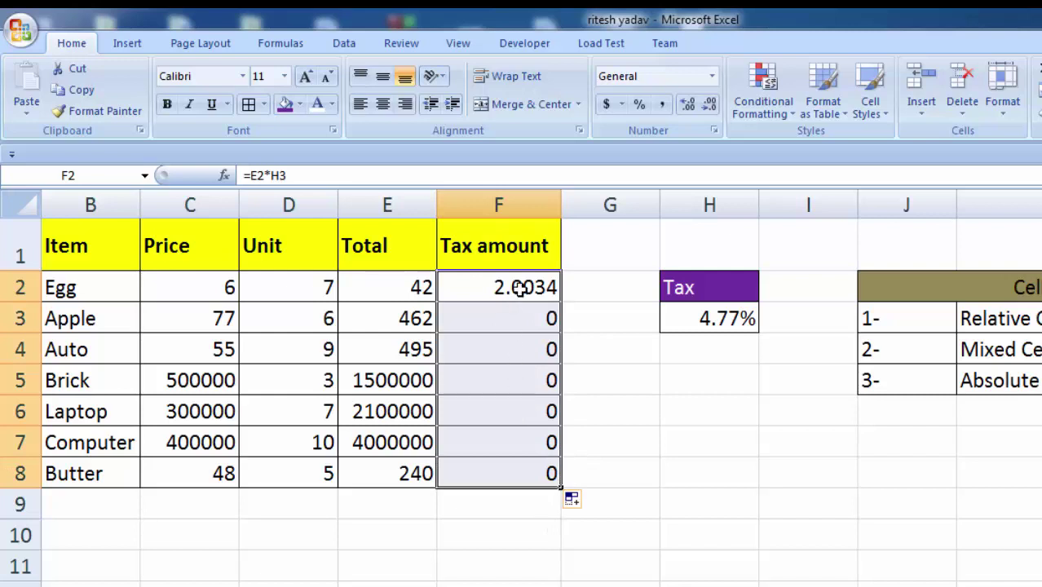
pyautogui.click(521, 290)
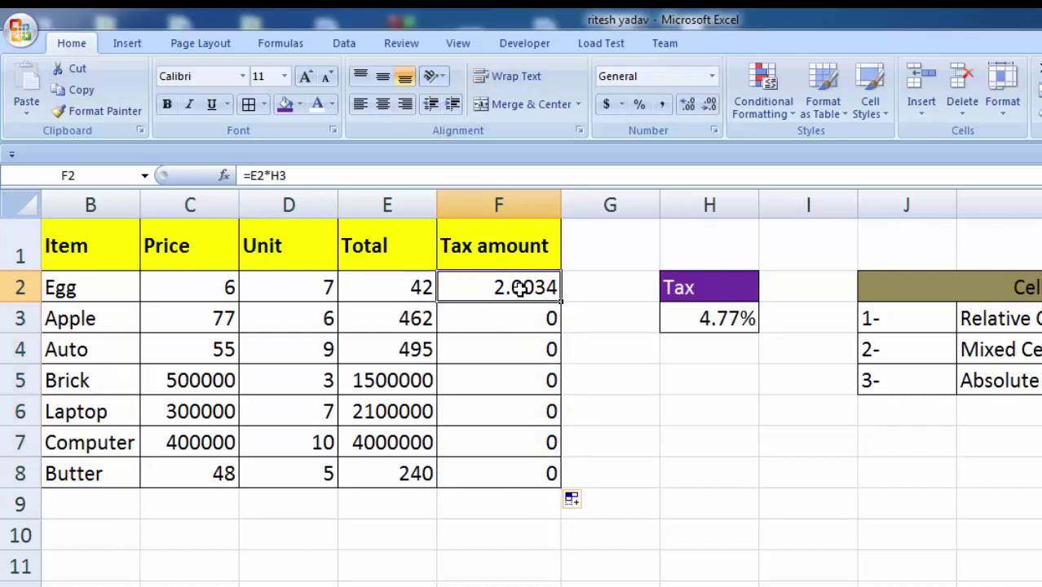
pyautogui.doubleClick(520, 290)
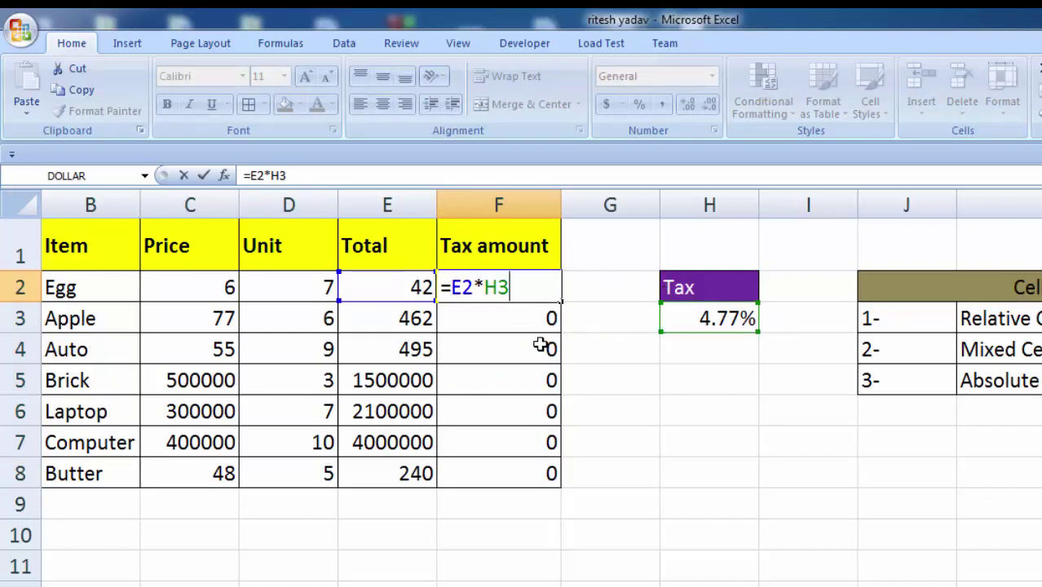
pyautogui.hotkey('ctrl', 'Return')
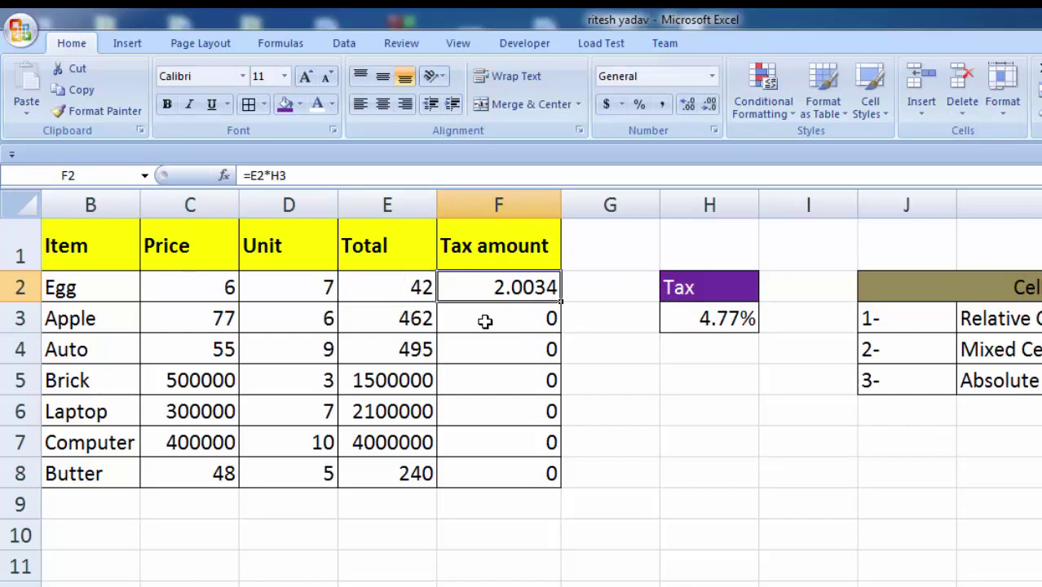
pyautogui.click(486, 322)
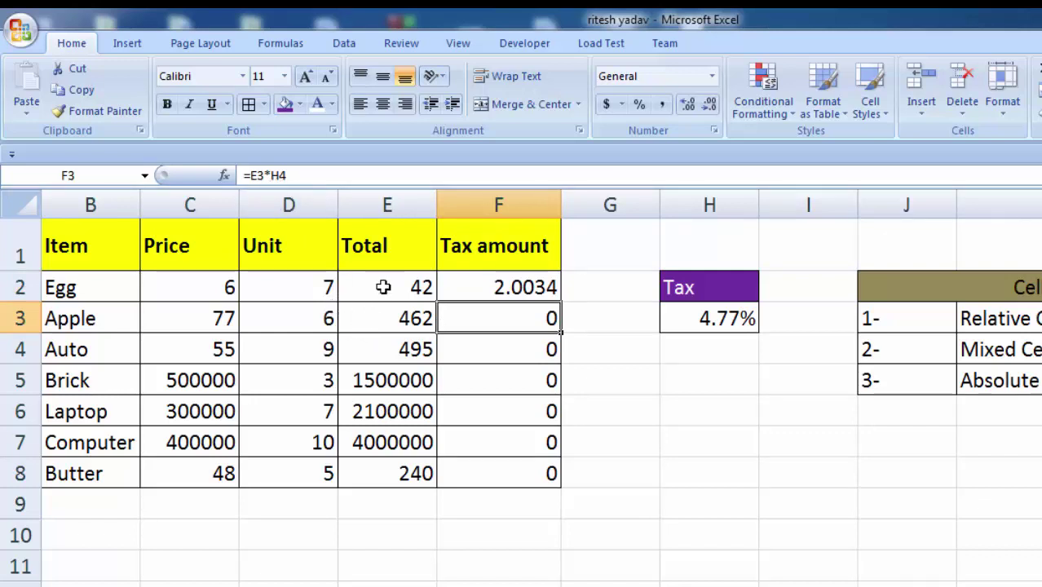
pyautogui.click(382, 319)
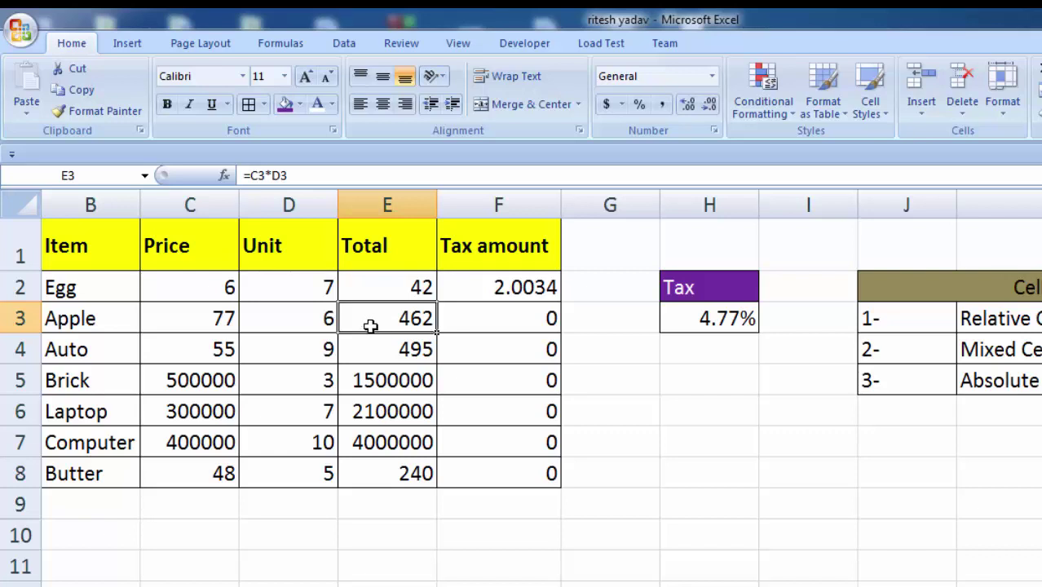
pyautogui.click(470, 315)
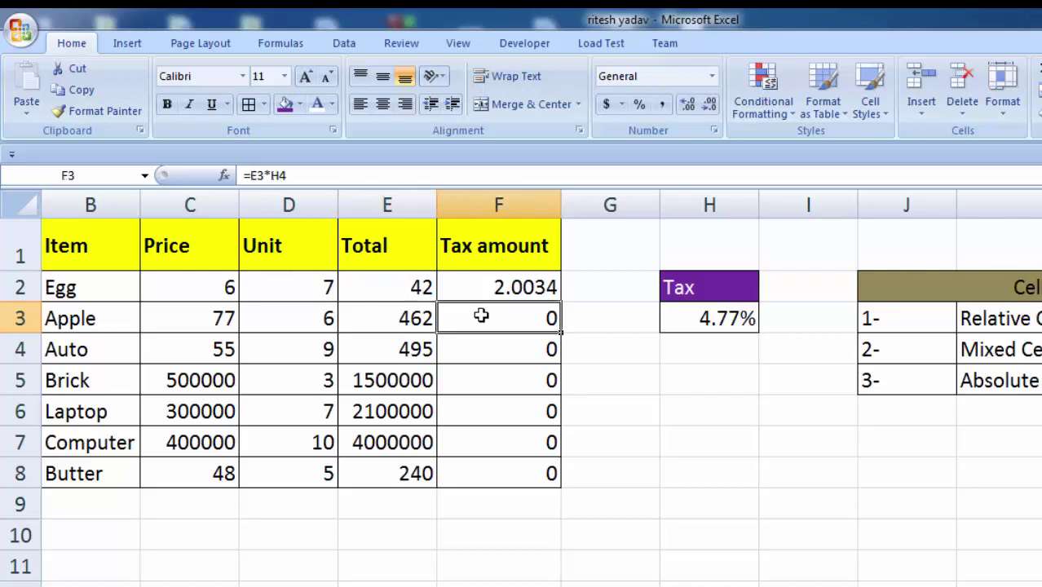
pyautogui.click(301, 181)
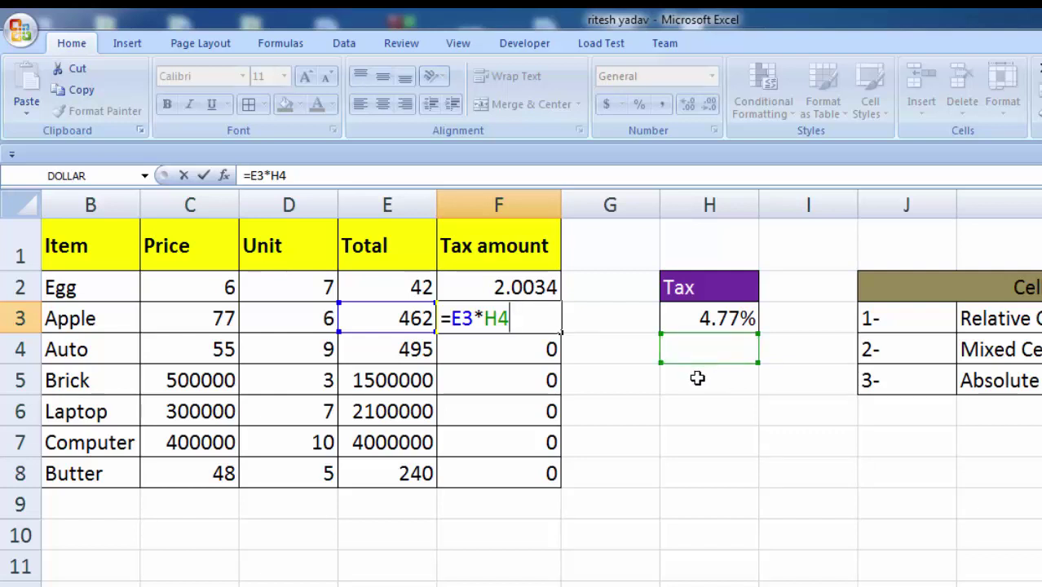
pyautogui.press('Return')
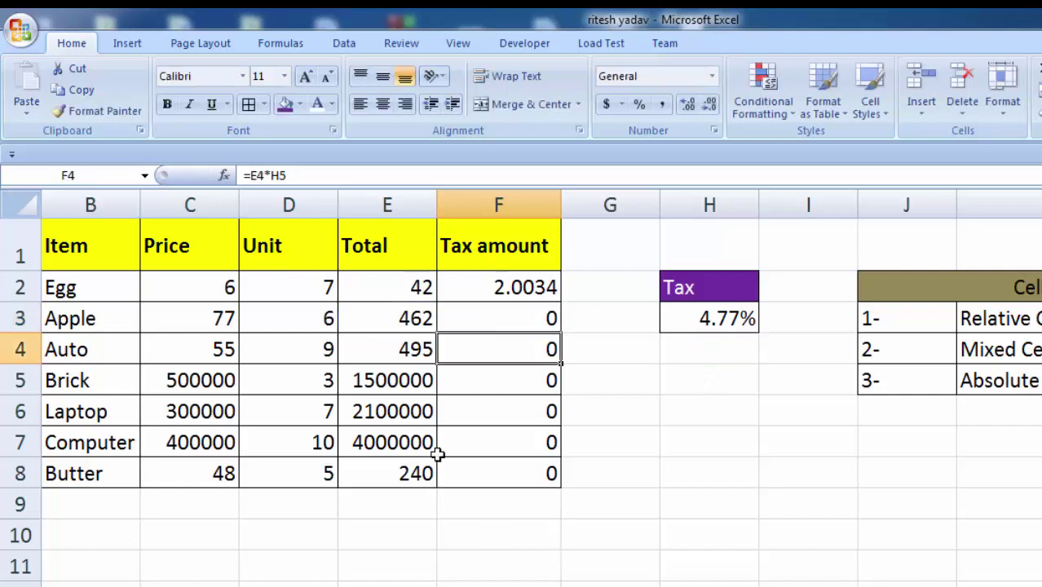
pyautogui.click(526, 319)
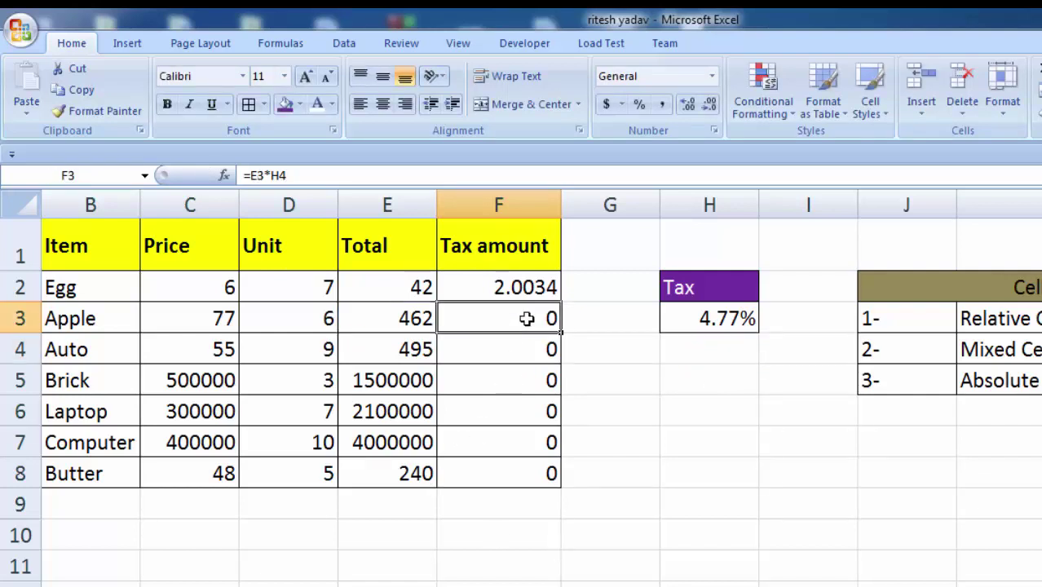
pyautogui.click(523, 287)
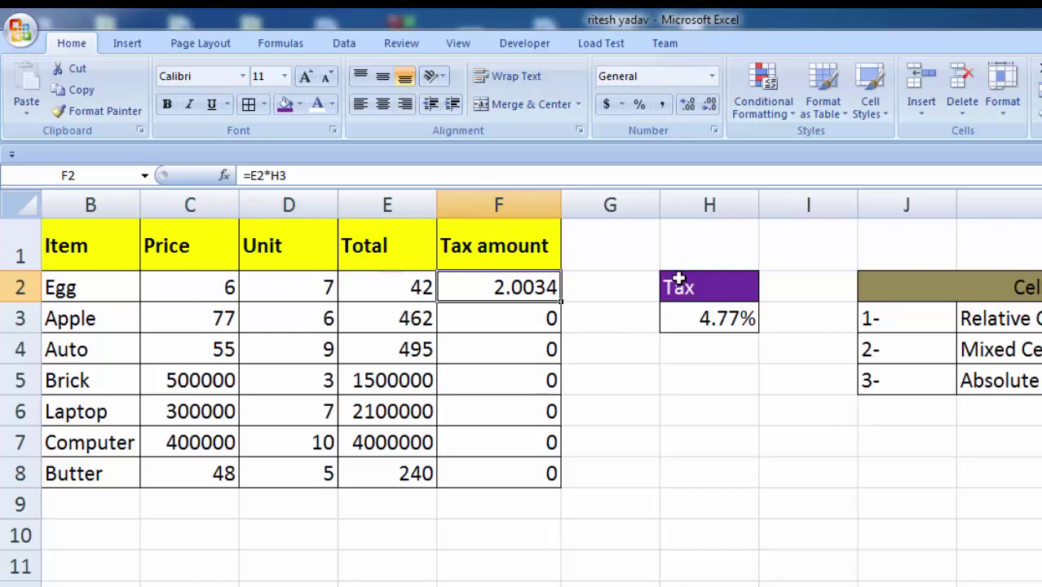
pyautogui.doubleClick(516, 286)
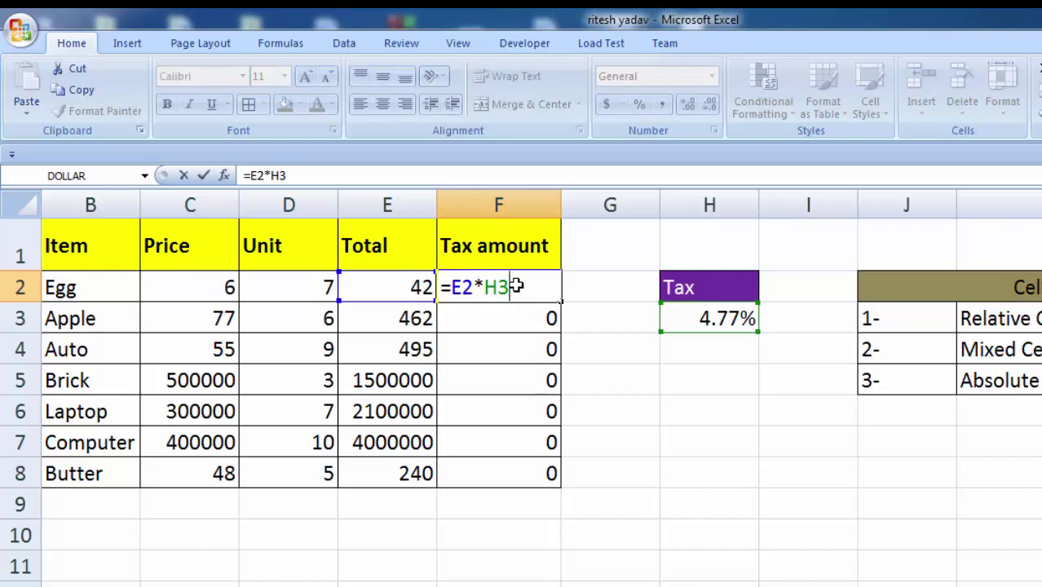
pyautogui.press('Escape')
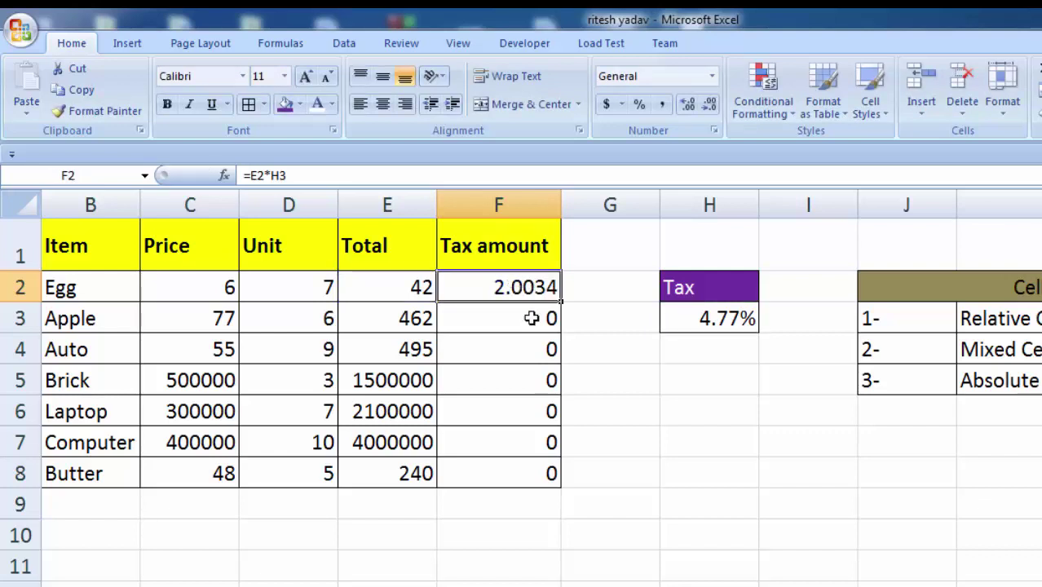
pyautogui.click(526, 319)
pyautogui.doubleClick(515, 322)
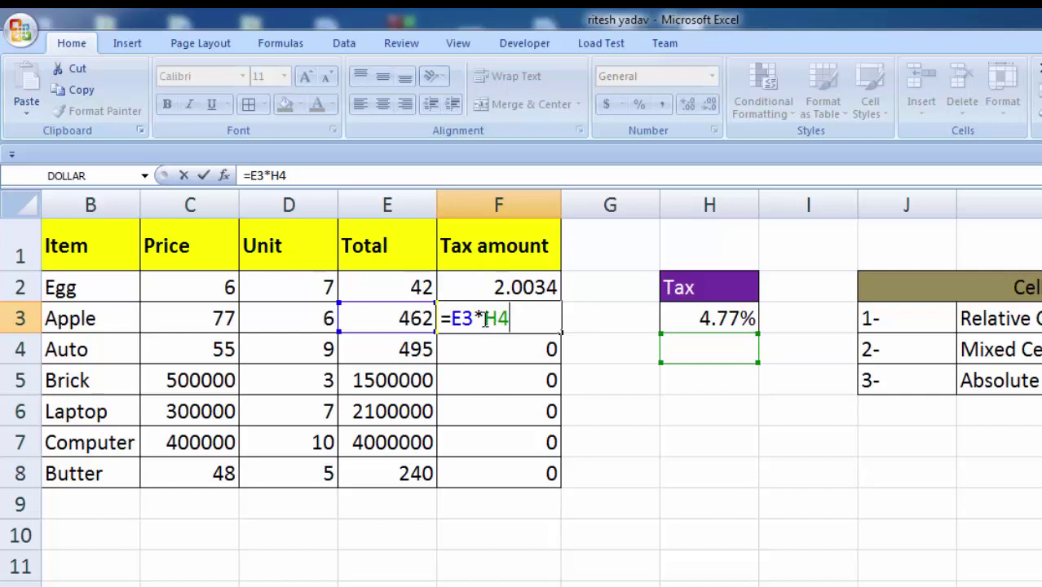
pyautogui.moveTo(485, 320); pyautogui.dragTo(516, 325)
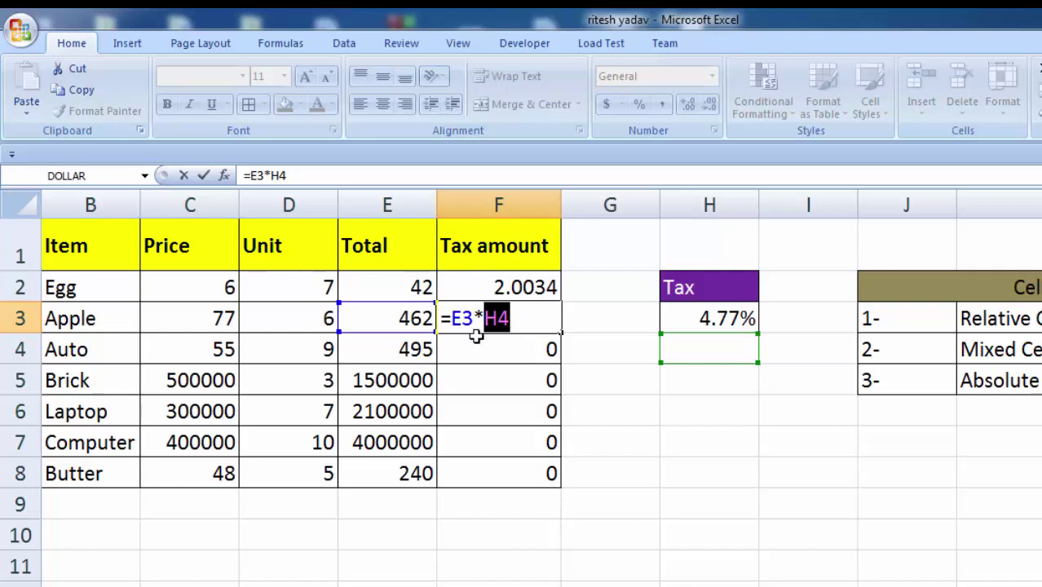
pyautogui.press('Escape')
pyautogui.click(512, 277)
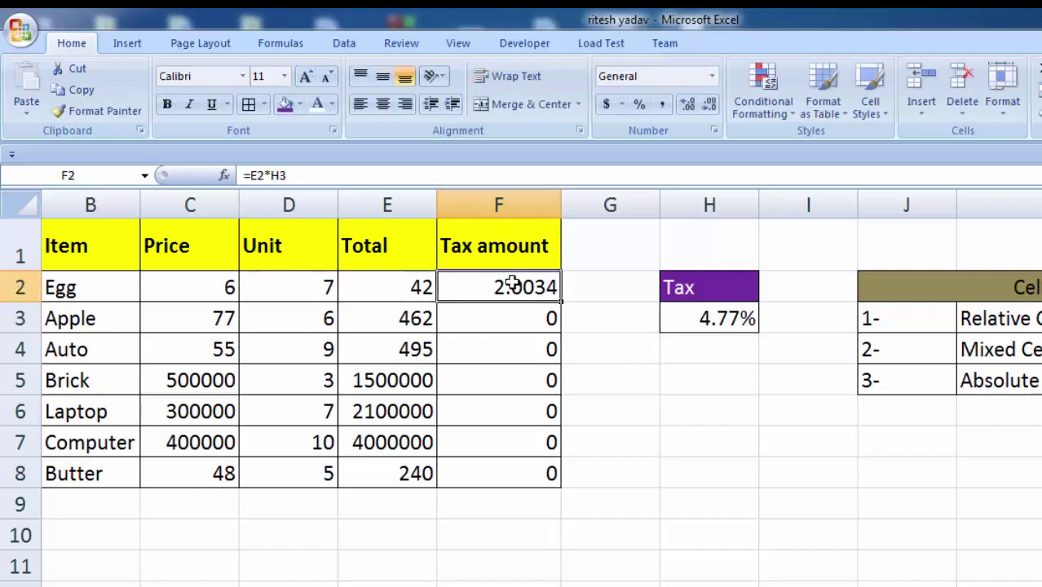
pyautogui.press('F2')
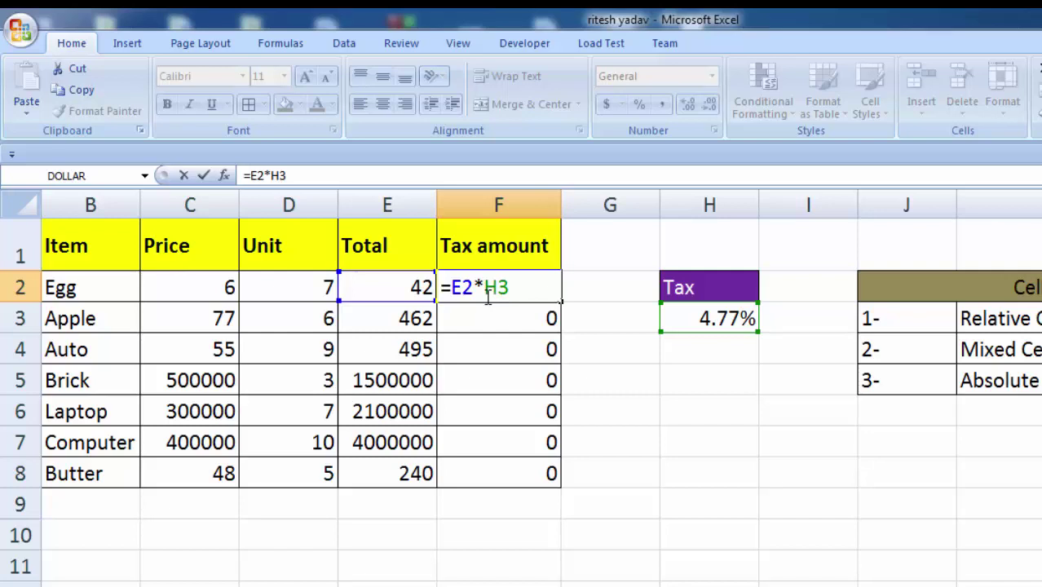
pyautogui.moveTo(486, 289); pyautogui.dragTo(510, 289)
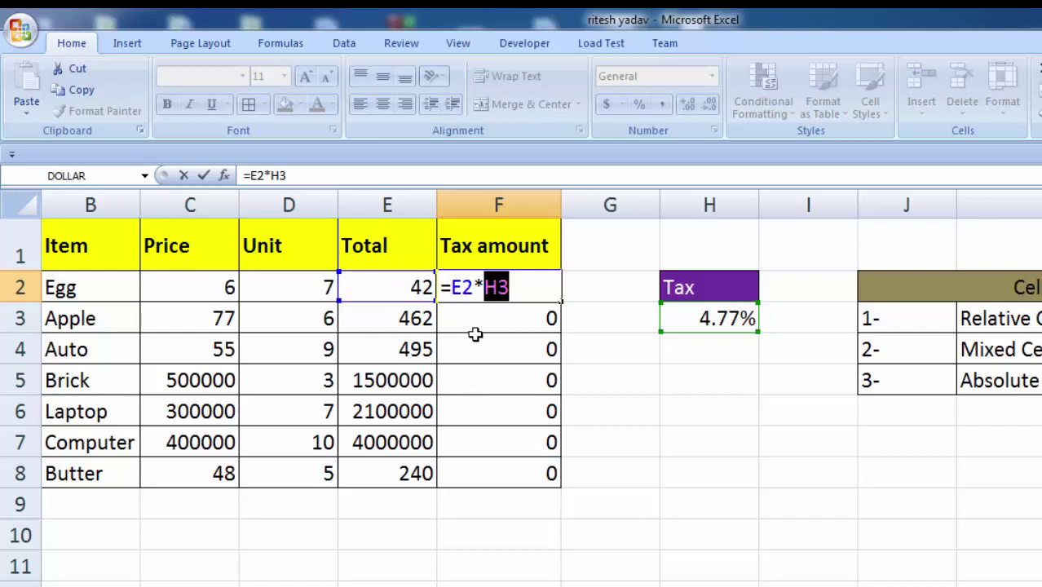
pyautogui.hotkey('ctrl', 'Return')
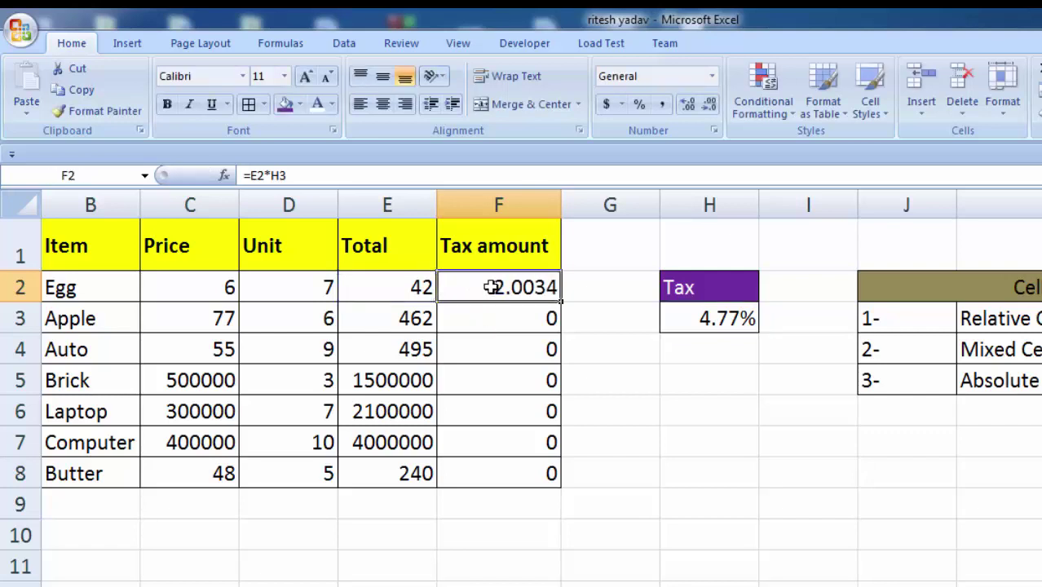
pyautogui.click(318, 175)
pyautogui.moveTo(318, 175); pyautogui.dragTo(238, 175)
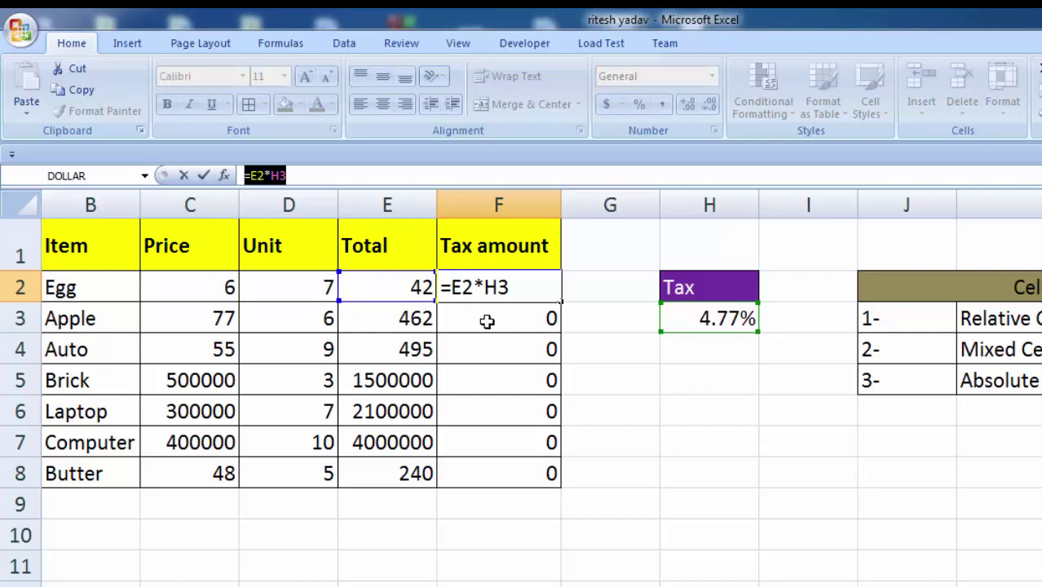
pyautogui.click(486, 320)
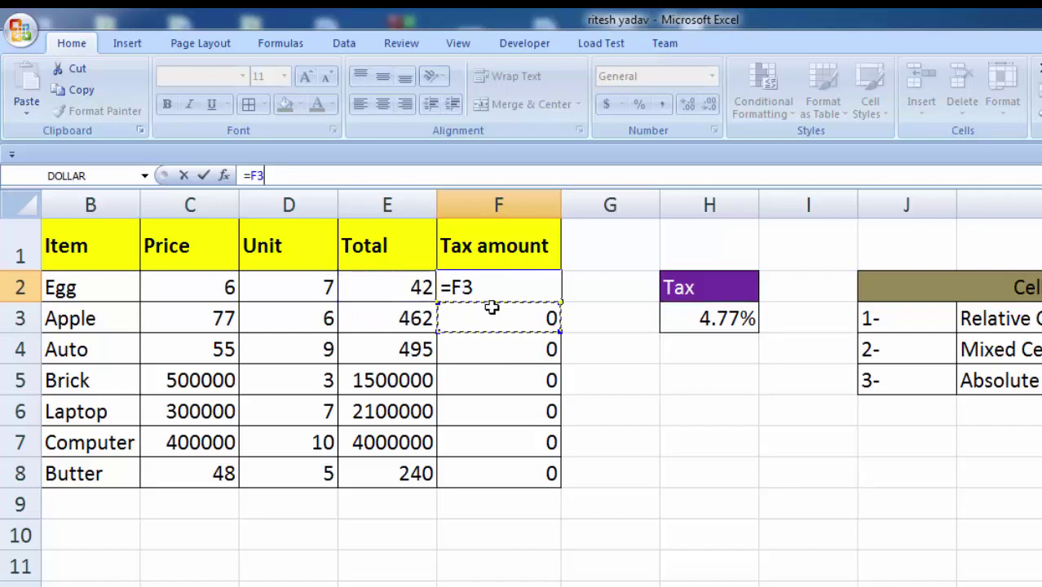
pyautogui.write('z')
pyautogui.hotkey('ctrl', 'z')
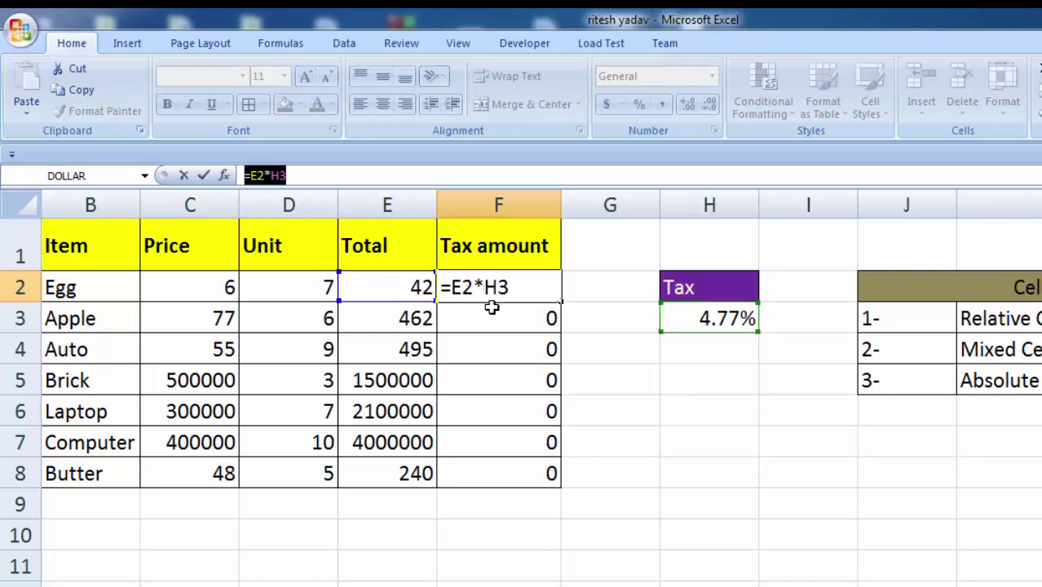
pyautogui.press('Return')
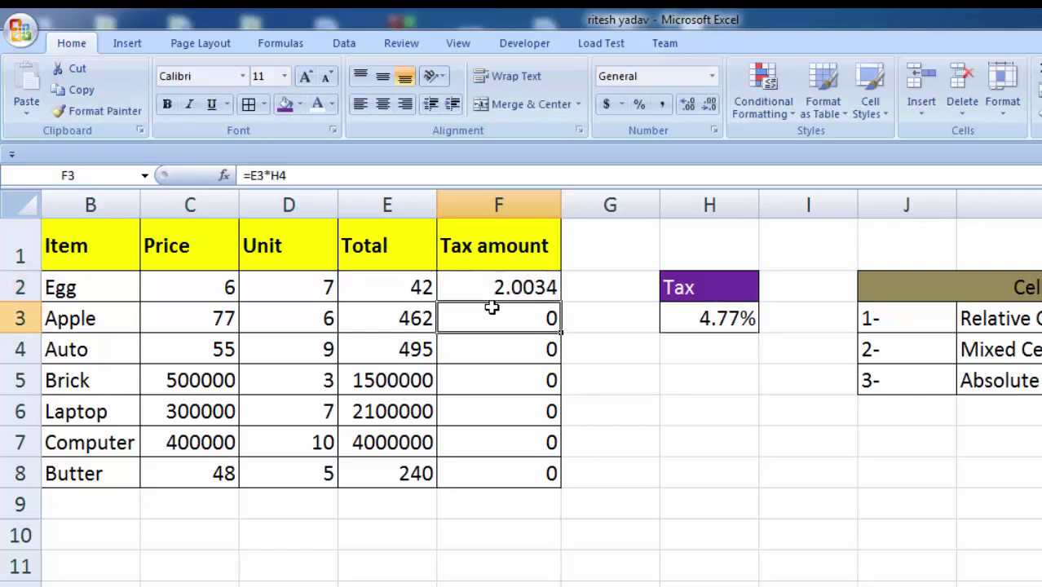
# Compare the tax formulas in F2 through F5 against the 4.77% rate in H3.
pyautogui.click(463, 283)
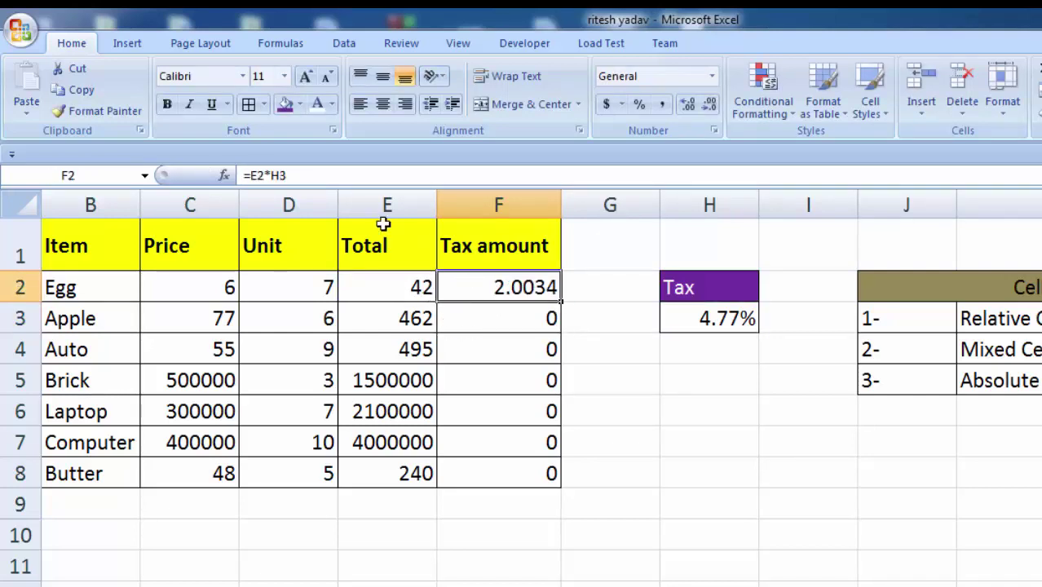
pyautogui.click(501, 321)
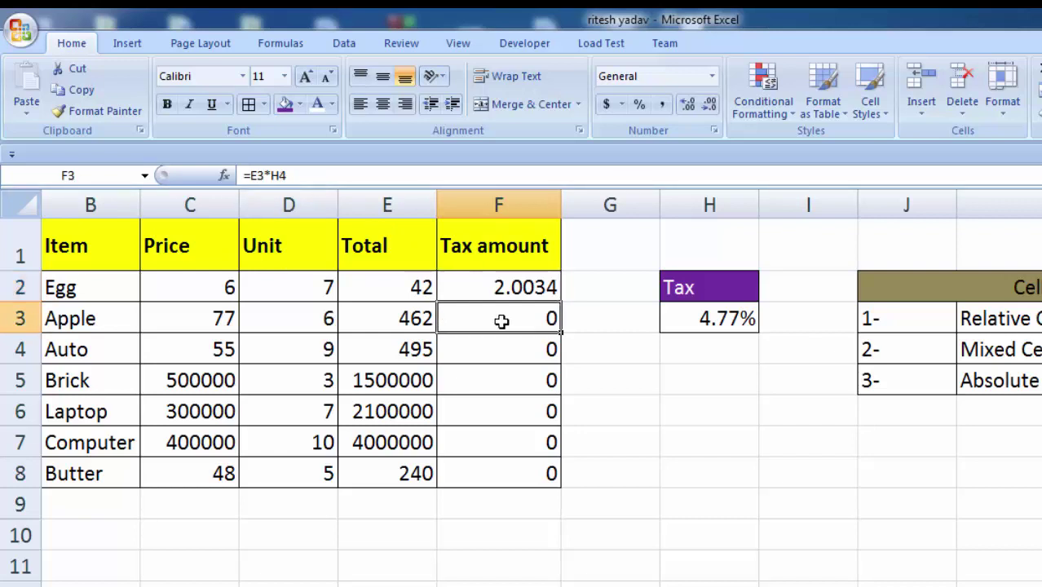
pyautogui.click(489, 361)
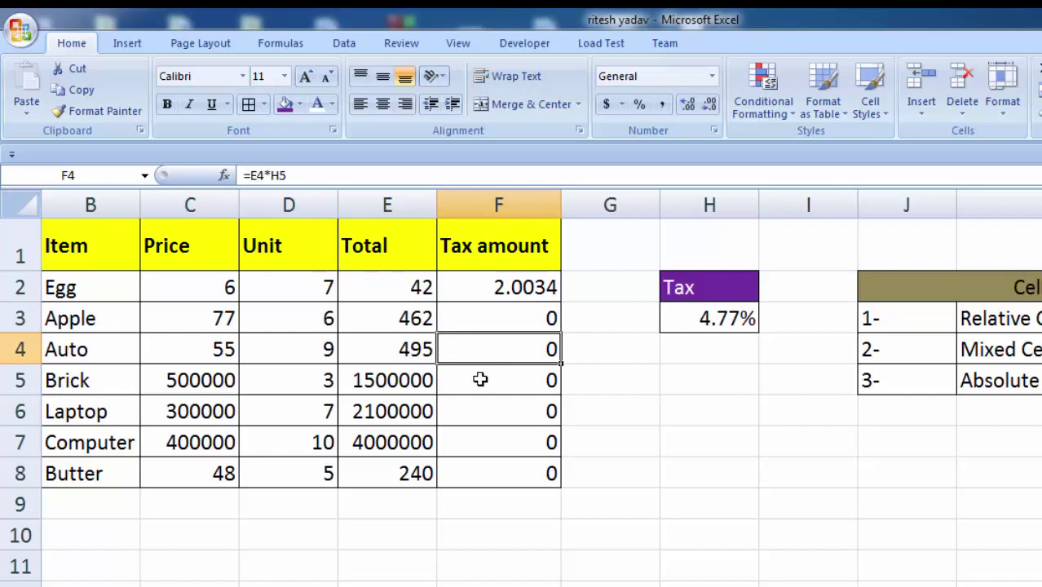
pyautogui.click(481, 380)
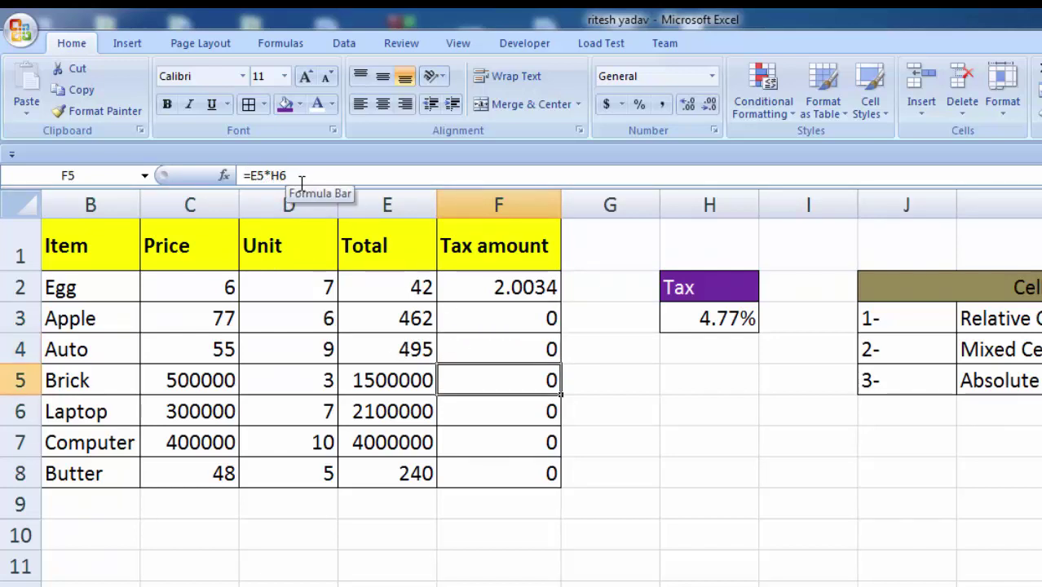
pyautogui.click(498, 294)
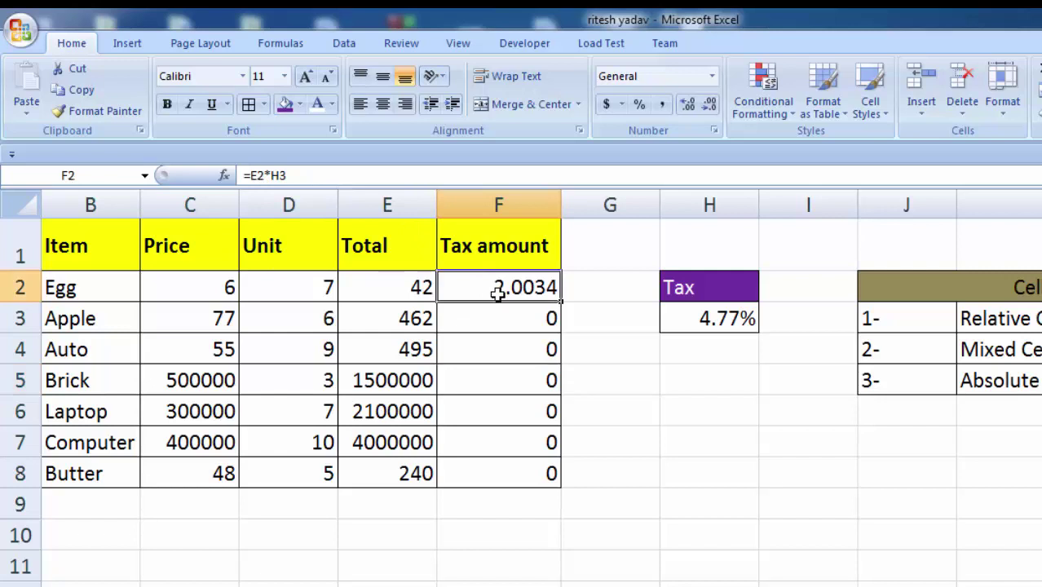
pyautogui.click(681, 326)
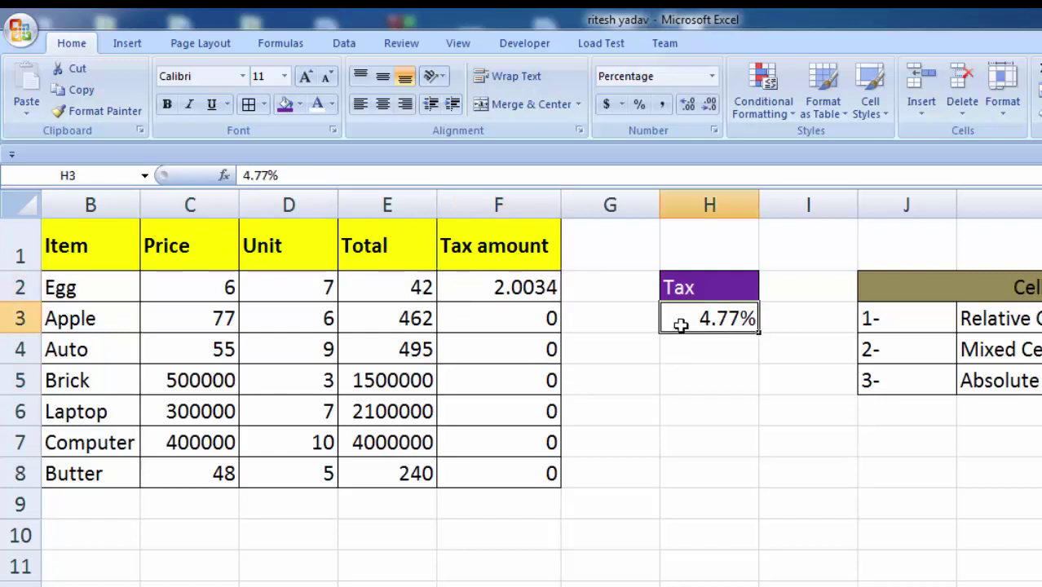
pyautogui.click(537, 316)
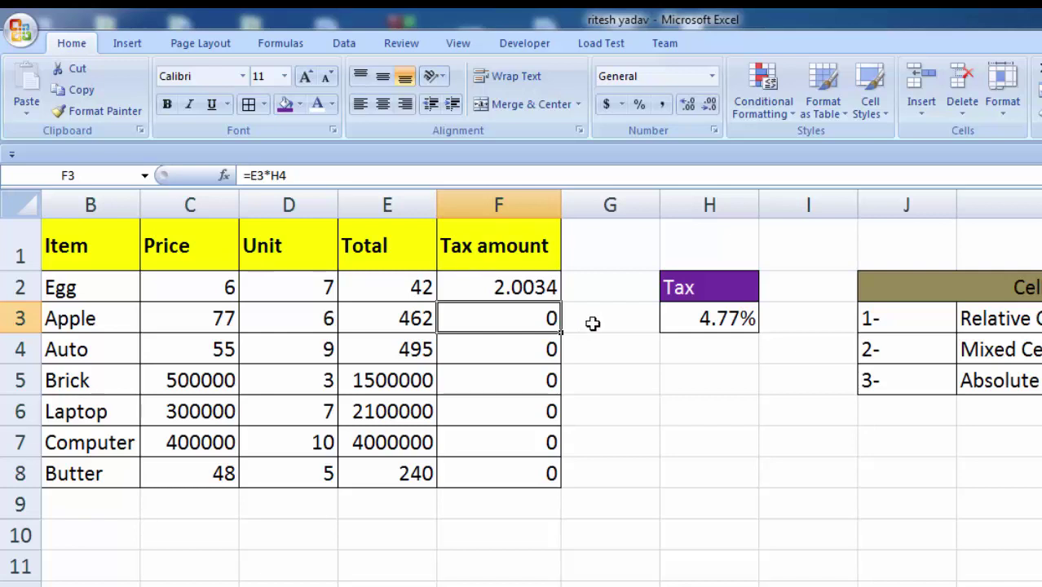
# Recheck column H and the F2–F4 formulas, then start editing F2's formula.
pyautogui.click(681, 207)
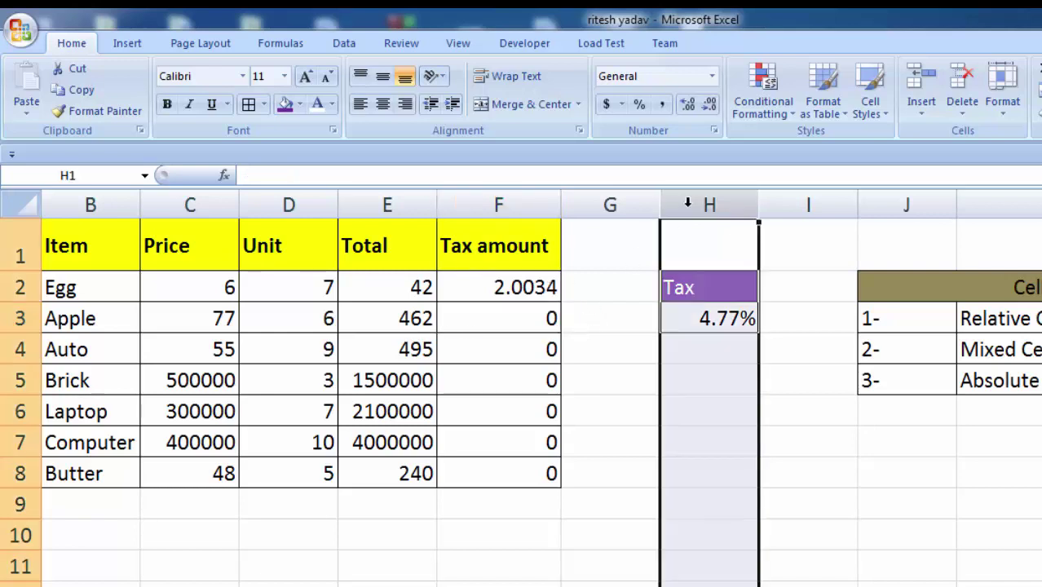
pyautogui.click(540, 287)
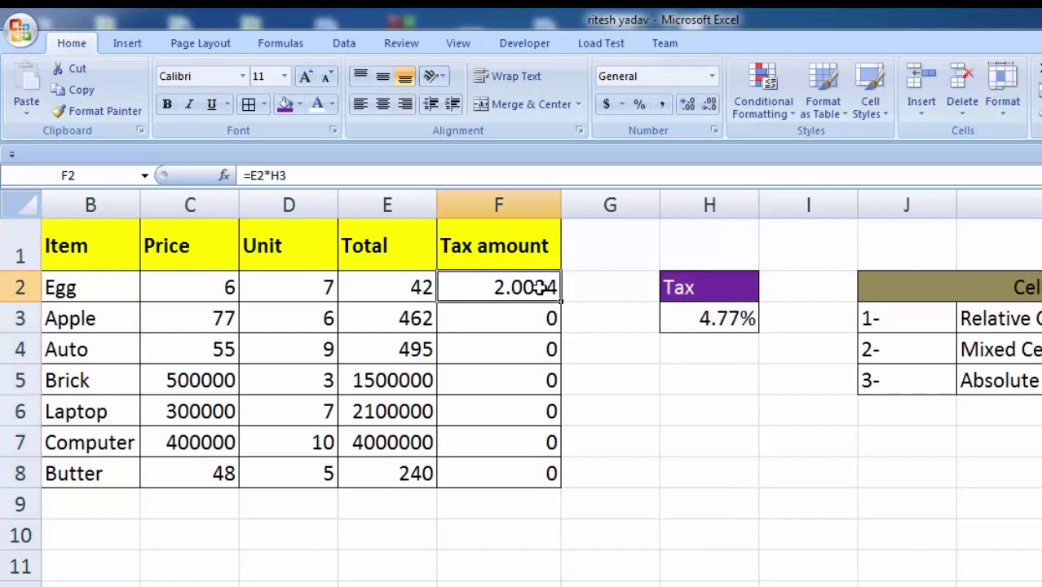
pyautogui.click(543, 320)
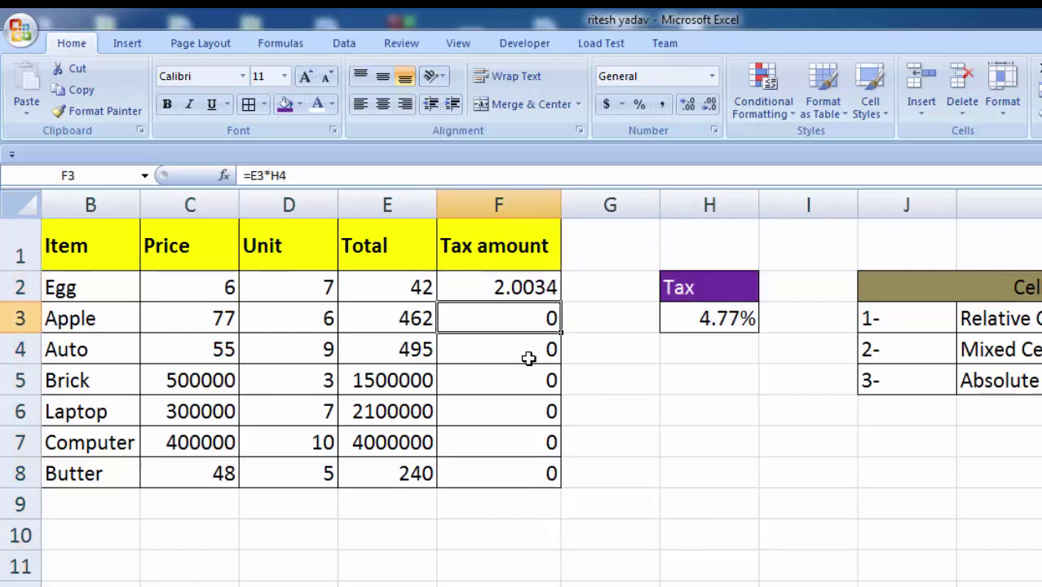
pyautogui.click(528, 359)
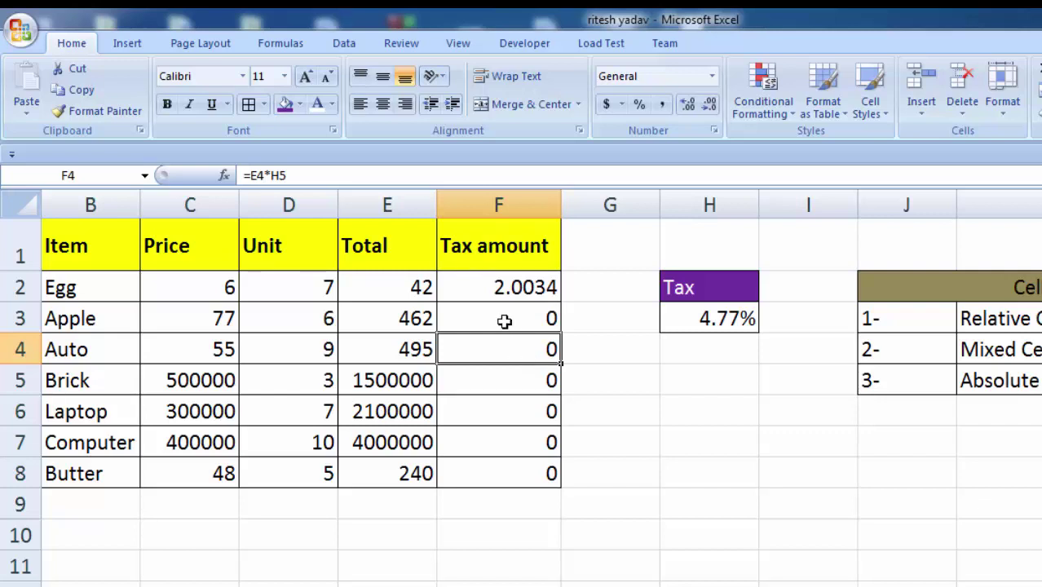
pyautogui.click(507, 285)
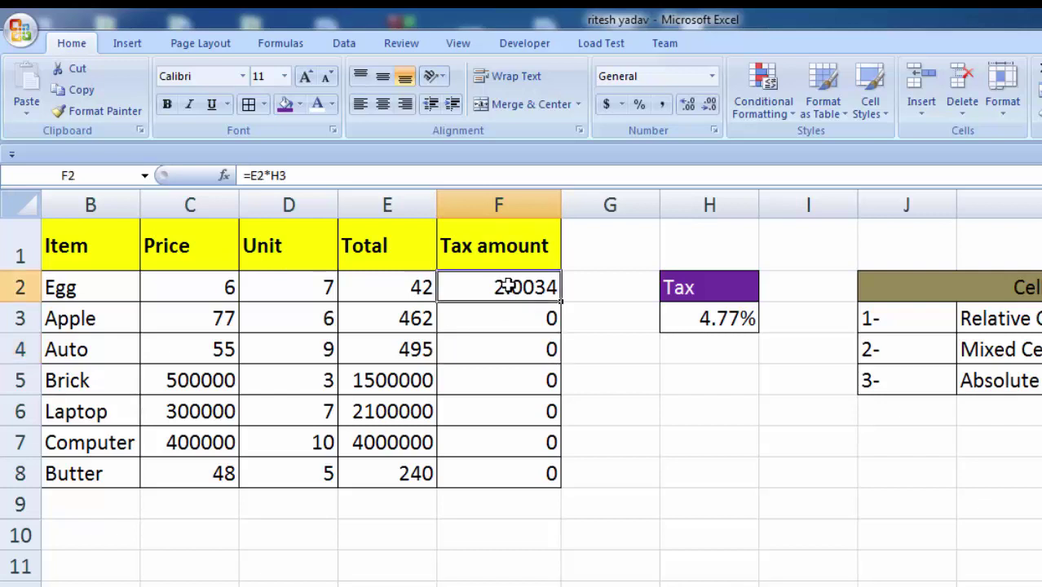
pyautogui.click(281, 175)
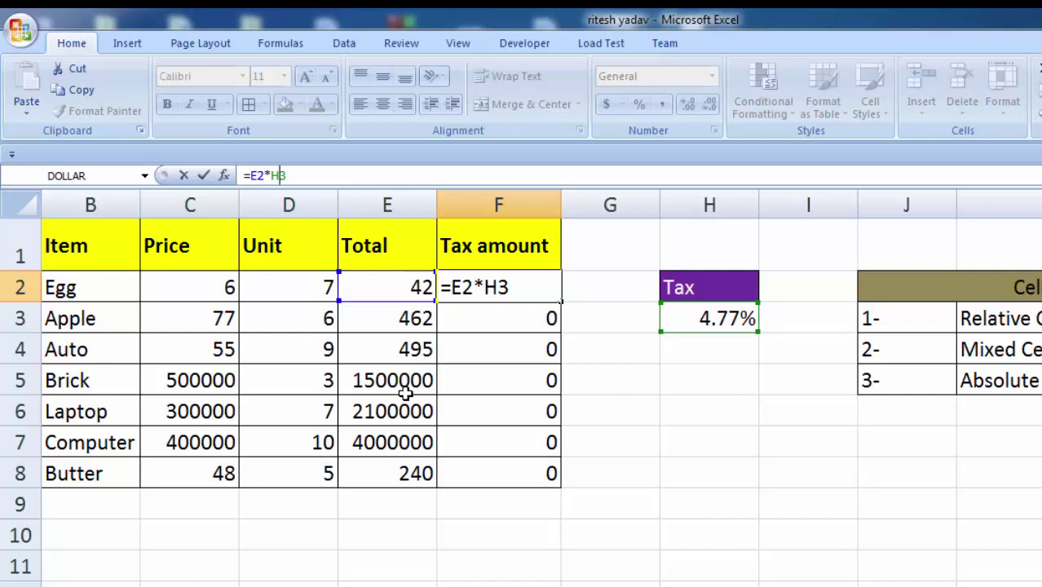
# Insert $ so F2 reads =E2*H$3, still giving 2.0034.
pyautogui.write('$')
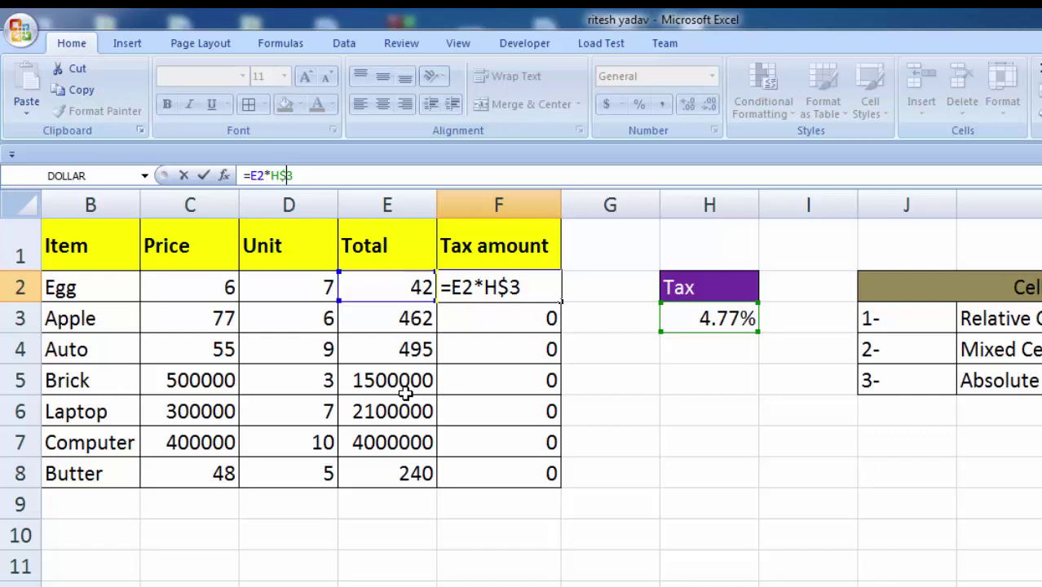
pyautogui.hotkey('ctrl', 'Return')
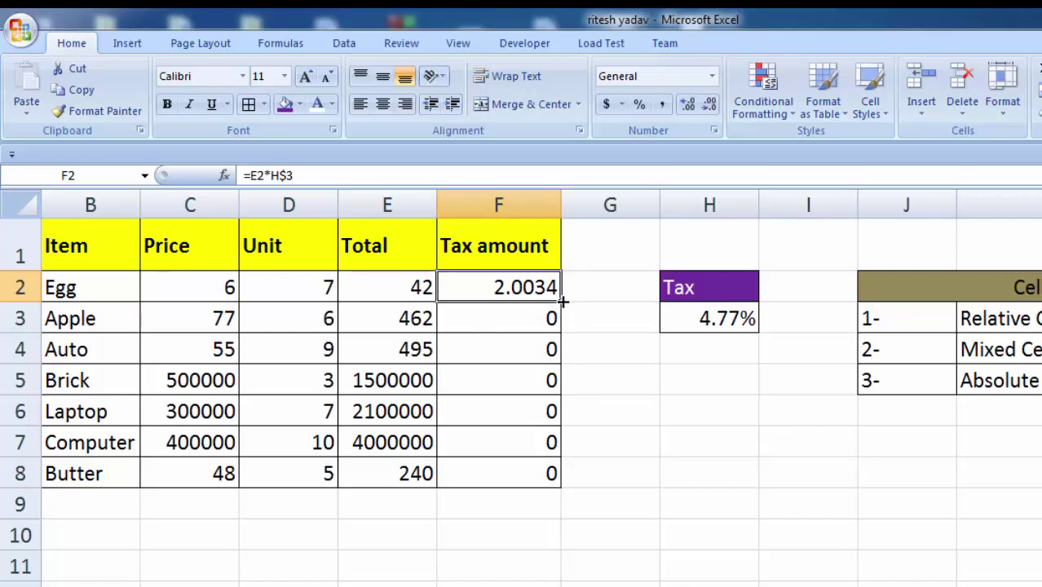
pyautogui.moveTo(563, 302); pyautogui.dragTo(573, 473)
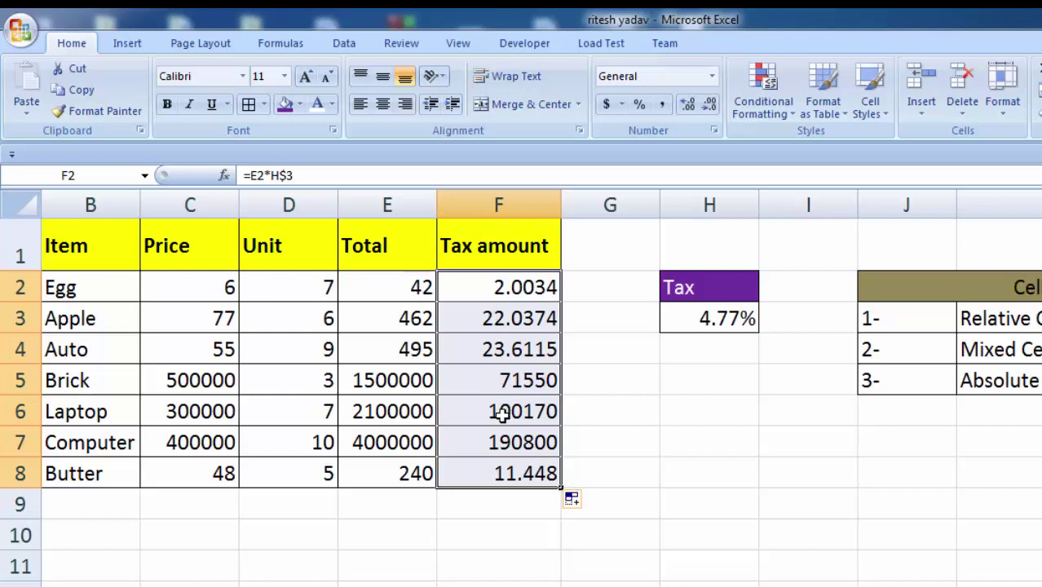
pyautogui.click(520, 287)
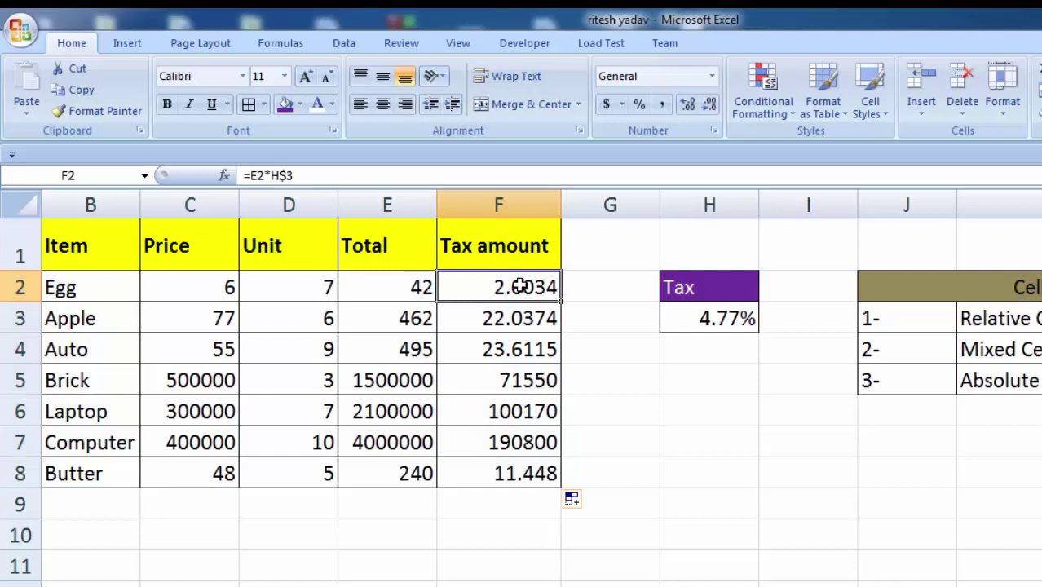
pyautogui.click(519, 318)
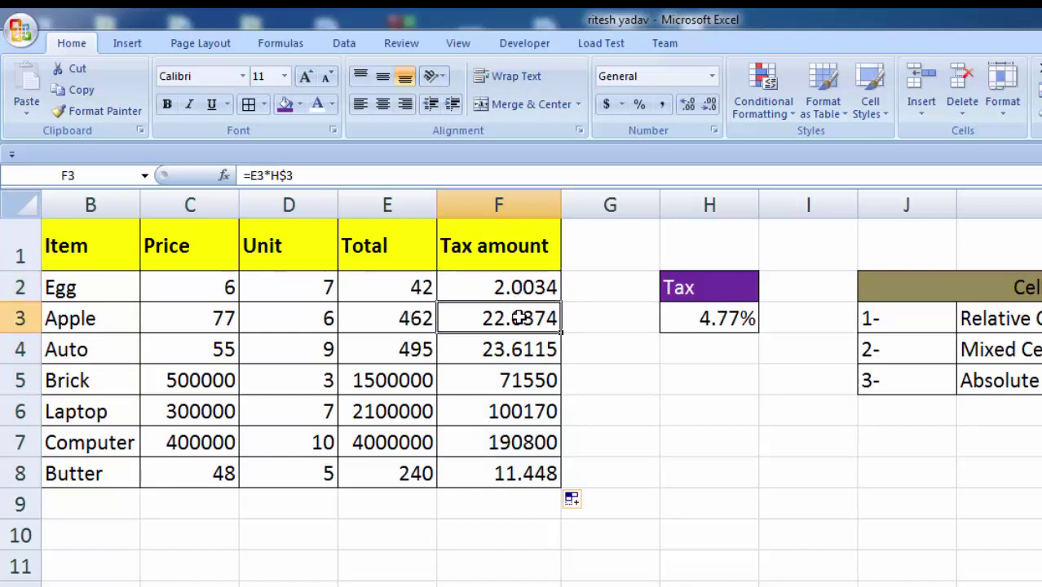
pyautogui.click(520, 349)
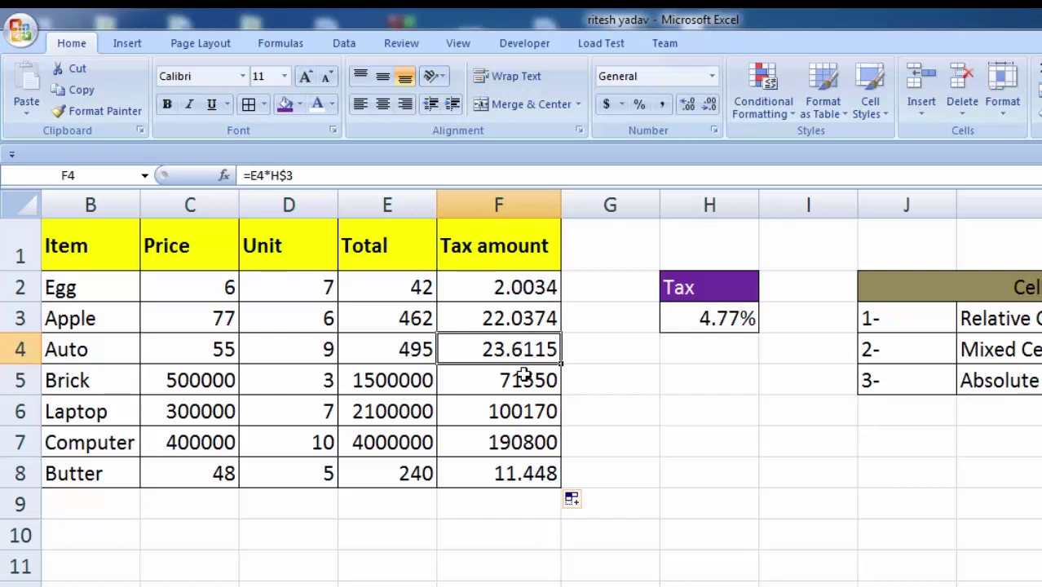
pyautogui.click(521, 377)
pyautogui.click(519, 411)
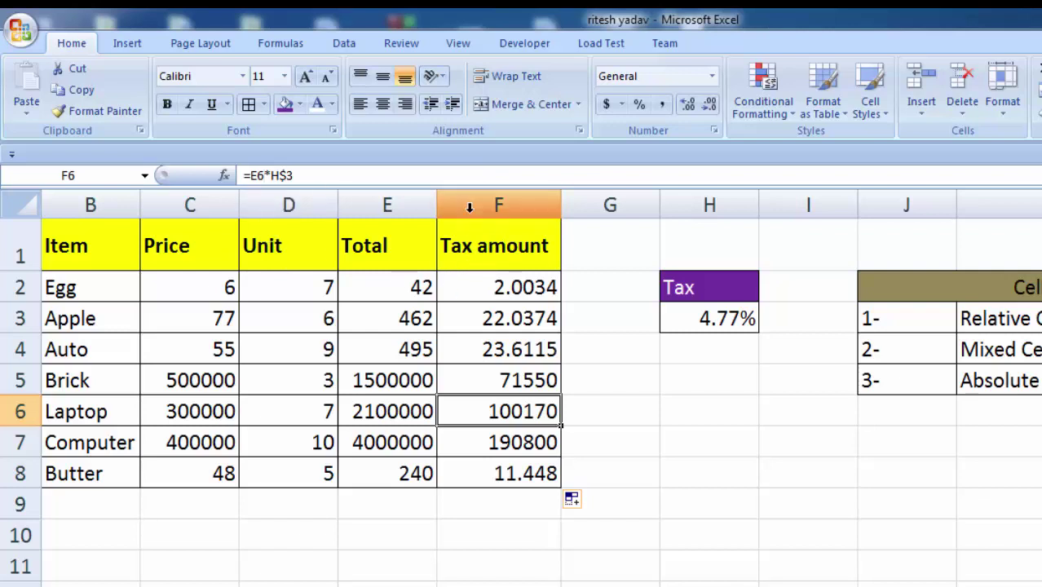
pyautogui.press('F2')
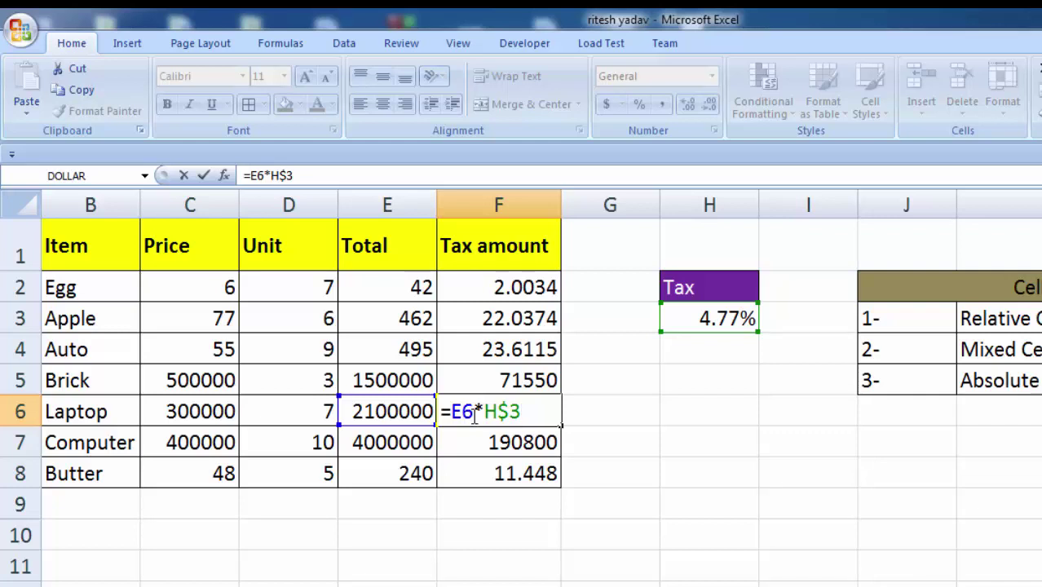
pyautogui.moveTo(474, 415); pyautogui.dragTo(451, 412)
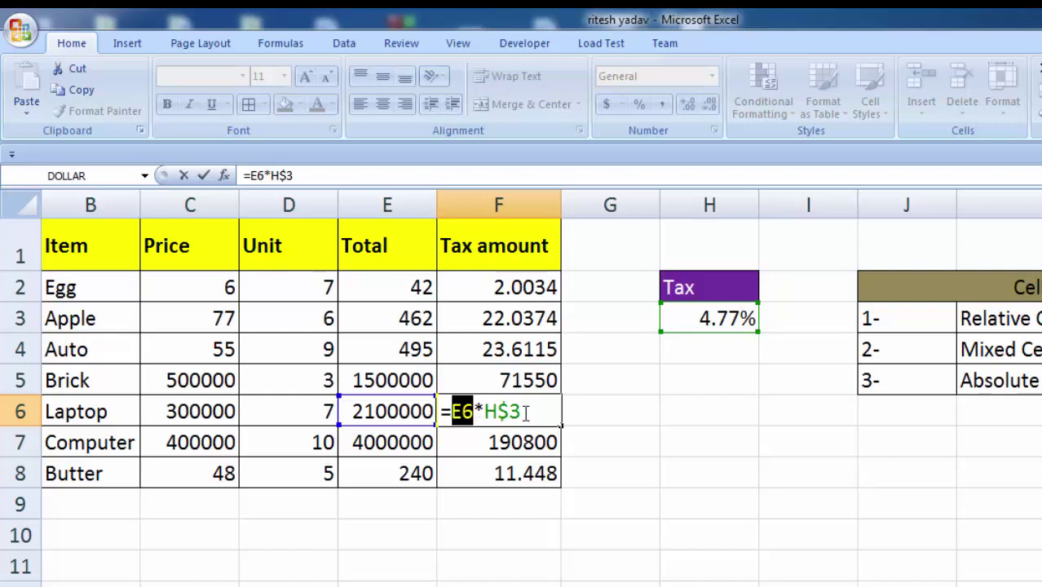
pyautogui.press('Return')
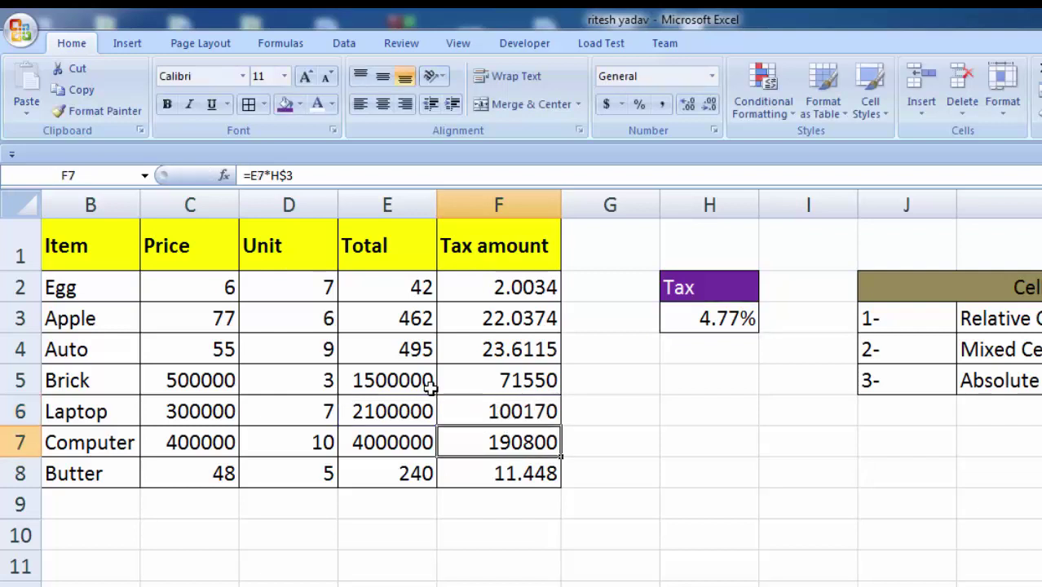
pyautogui.click(495, 287)
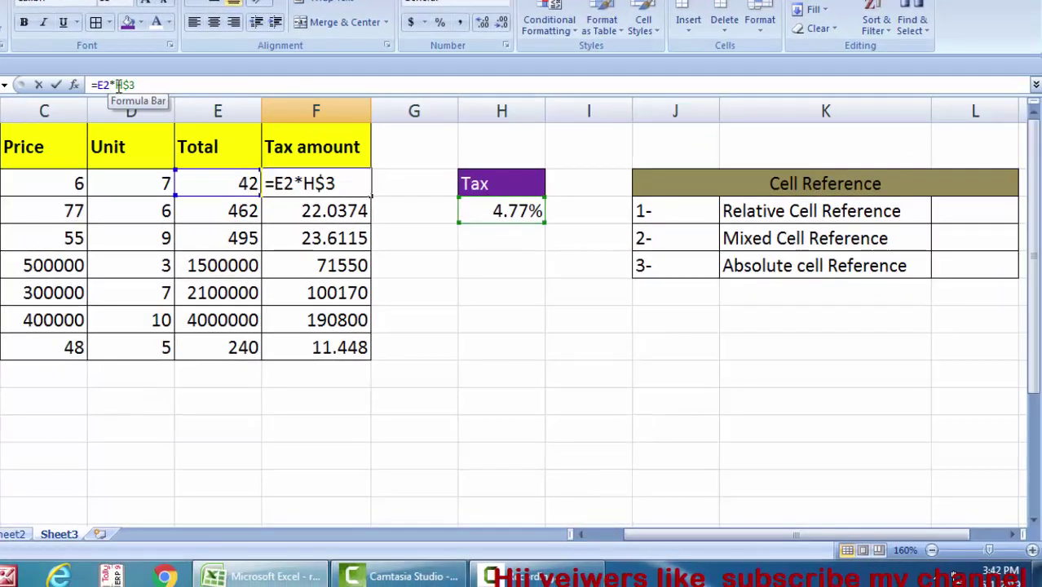
pyautogui.moveTo(199, 134); pyautogui.dragTo(222, 136)
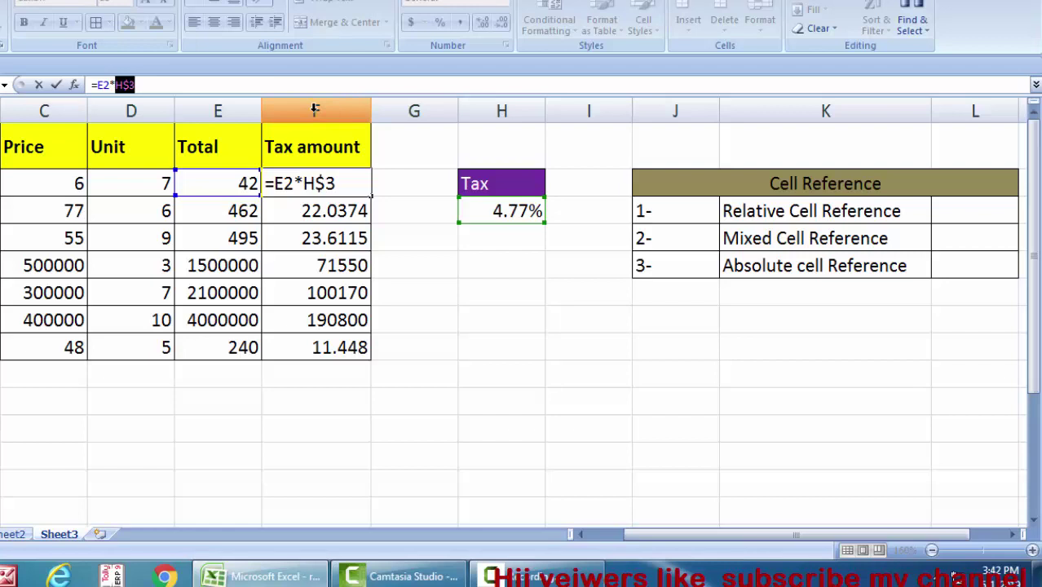
pyautogui.press('Return')
pyautogui.click(315, 108)
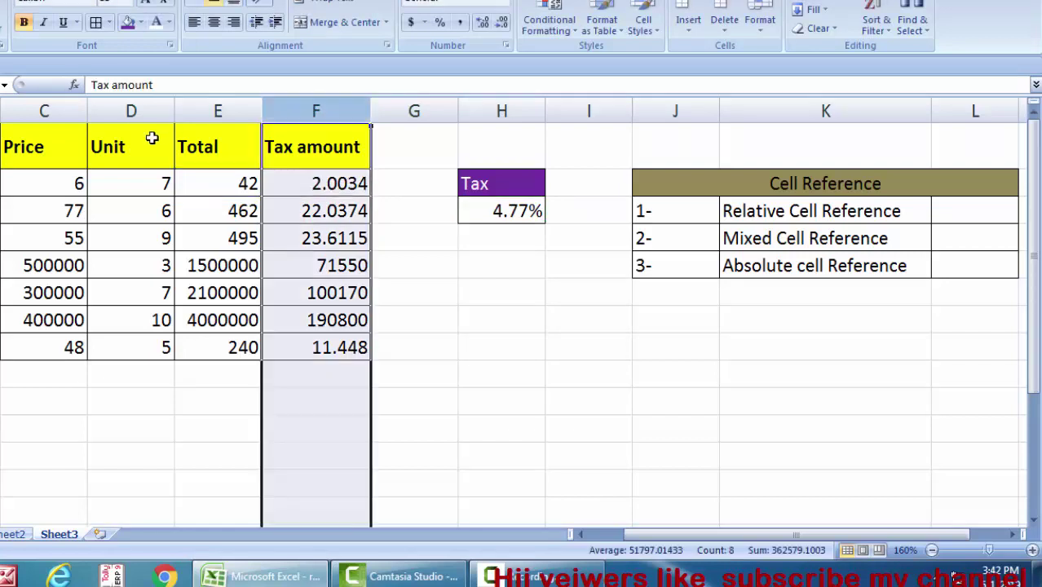
pyautogui.click(222, 100)
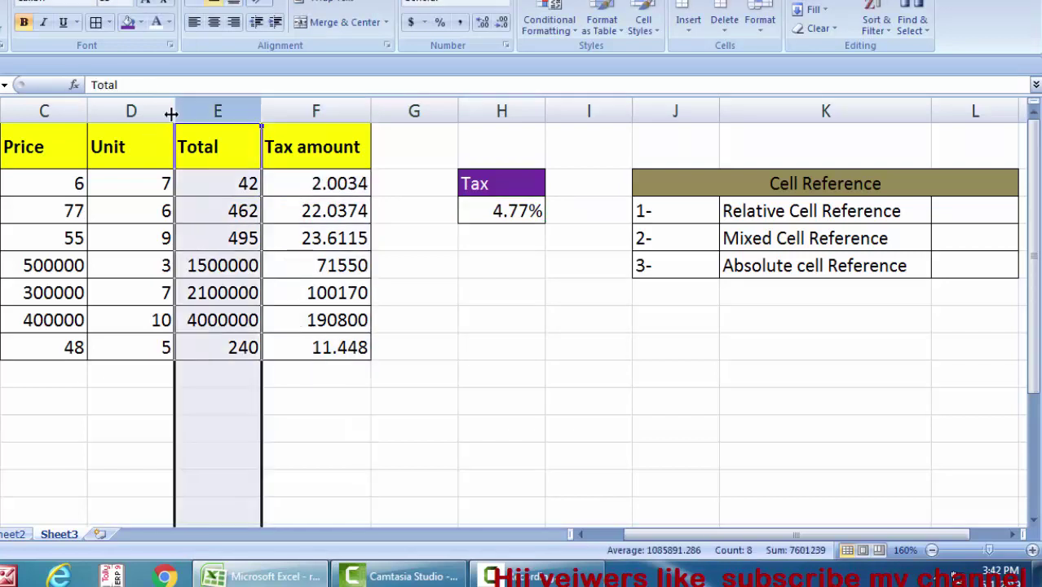
pyautogui.click(115, 99)
pyautogui.click(447, 102)
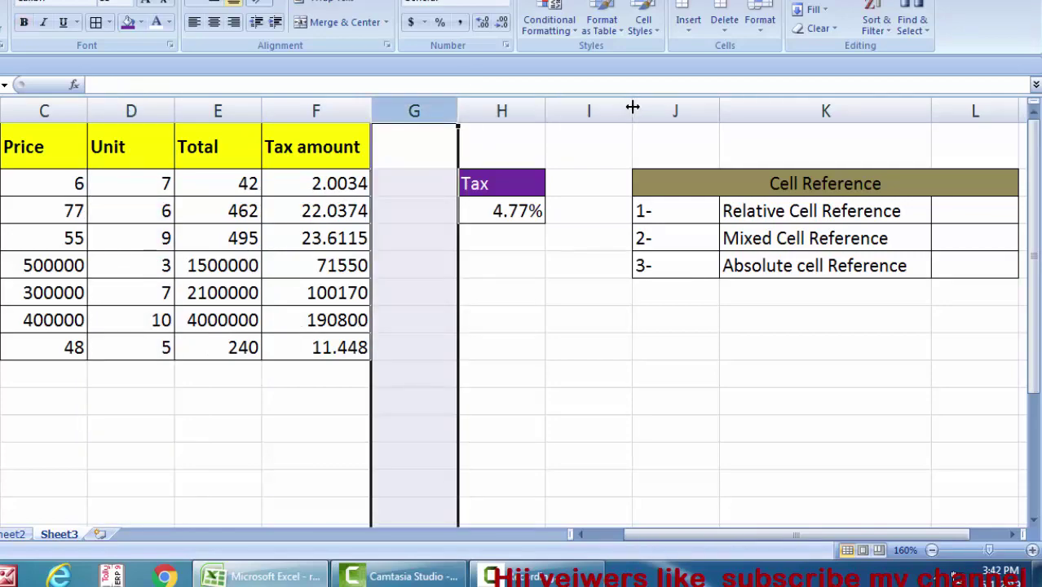
pyautogui.click(677, 108)
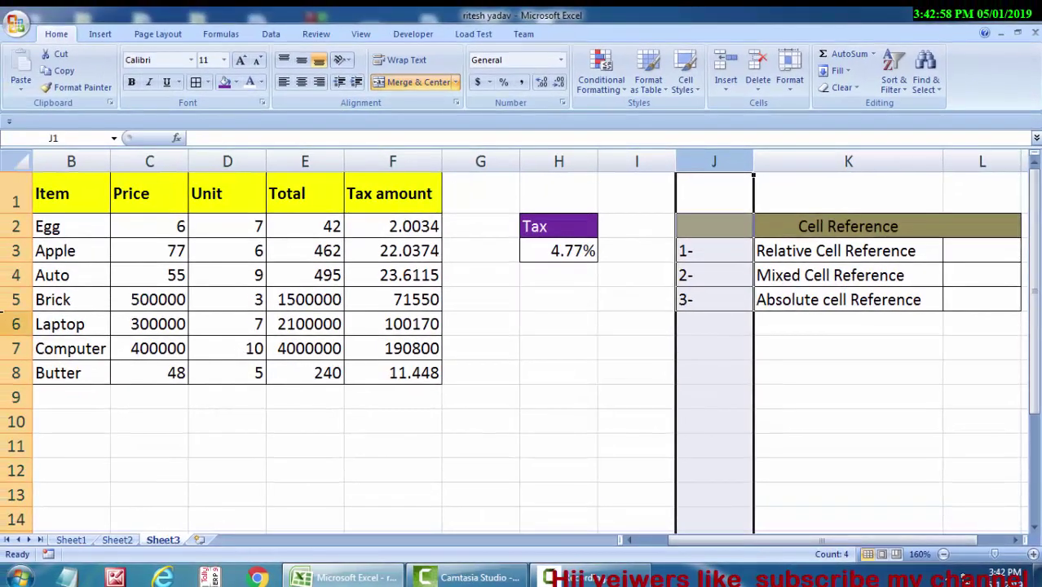
pyautogui.click(12, 199)
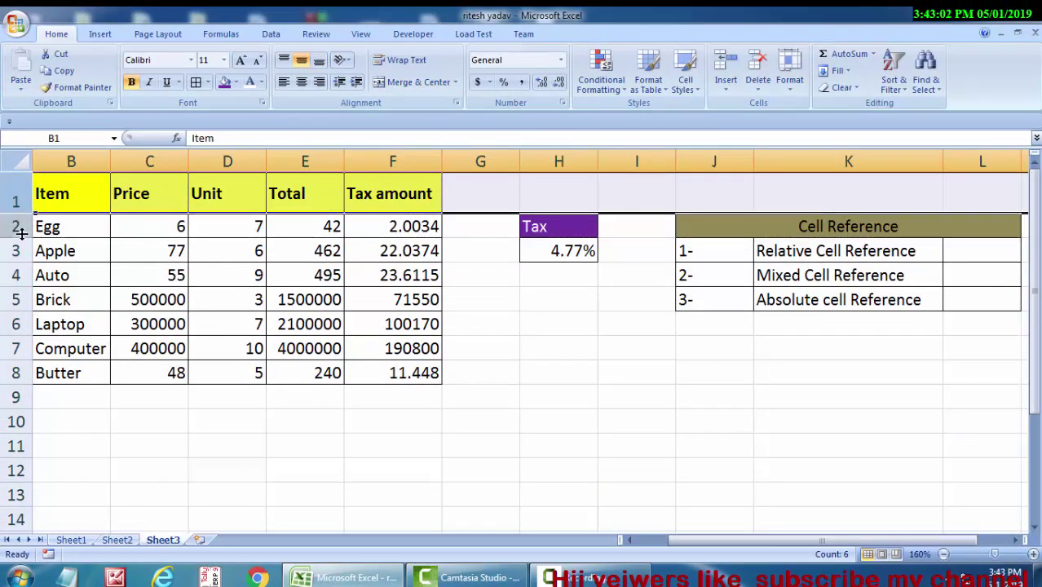
pyautogui.click(536, 369)
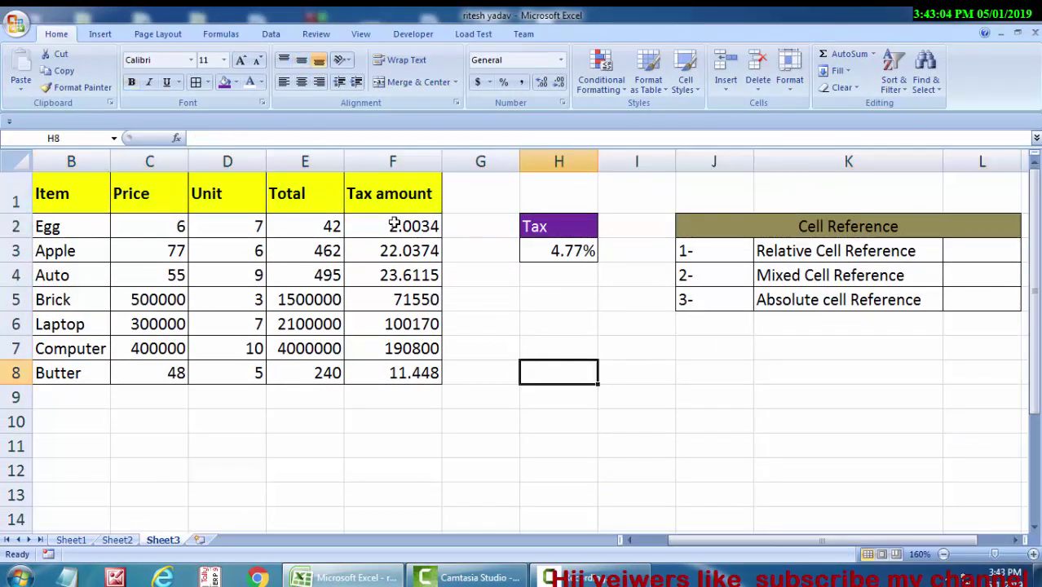
pyautogui.click(394, 224)
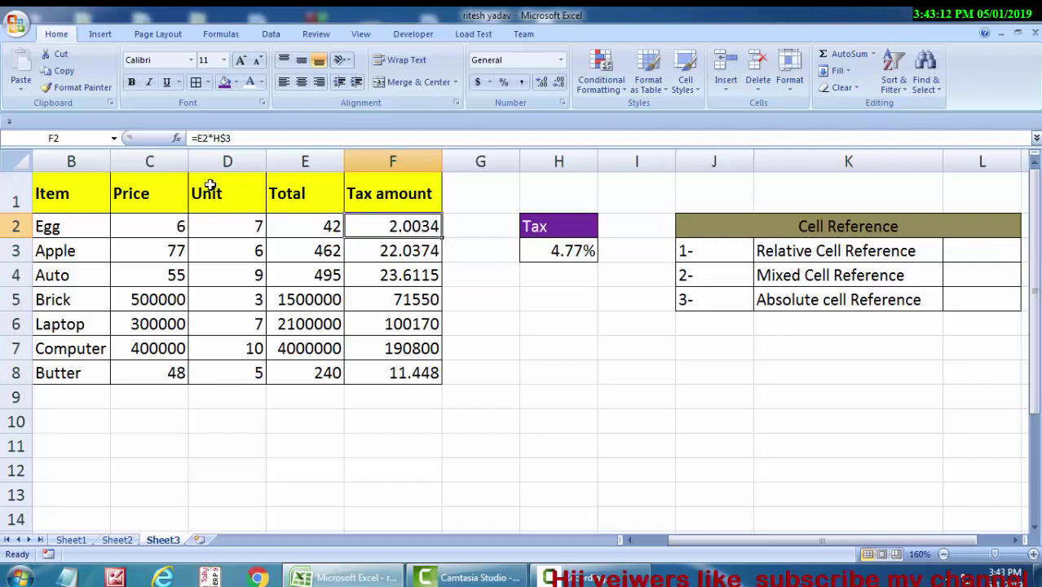
# Change F2 to =E2*$H$3 and refill it down through F8.
pyautogui.click(213, 139)
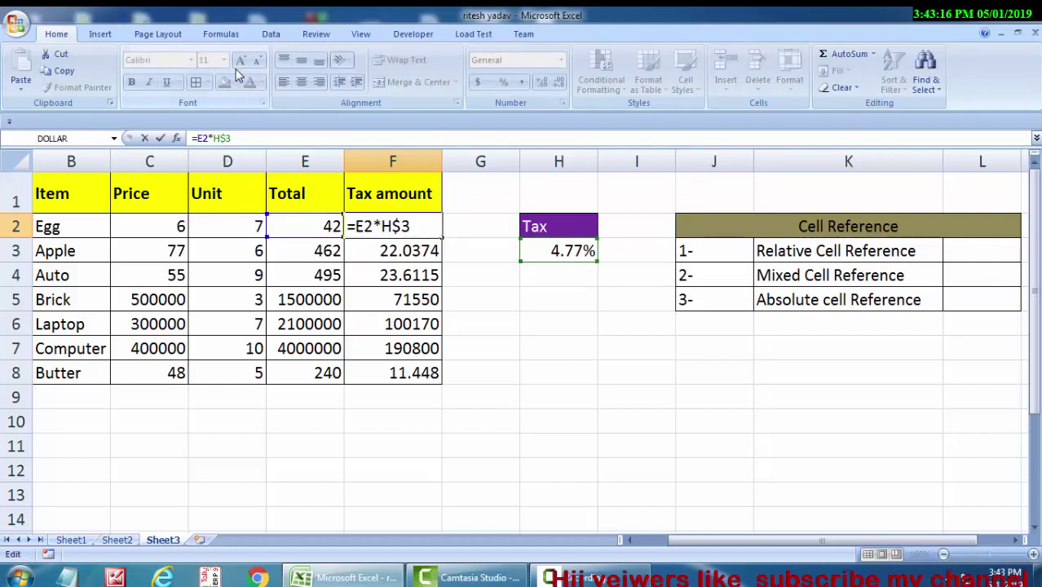
pyautogui.write('$')
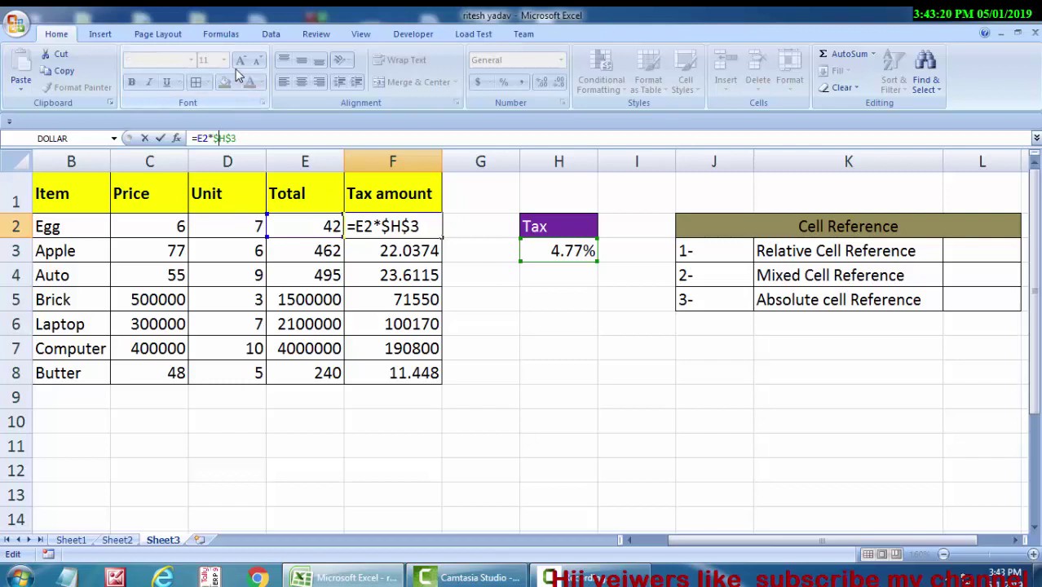
pyautogui.hotkey('ctrl', 'Return')
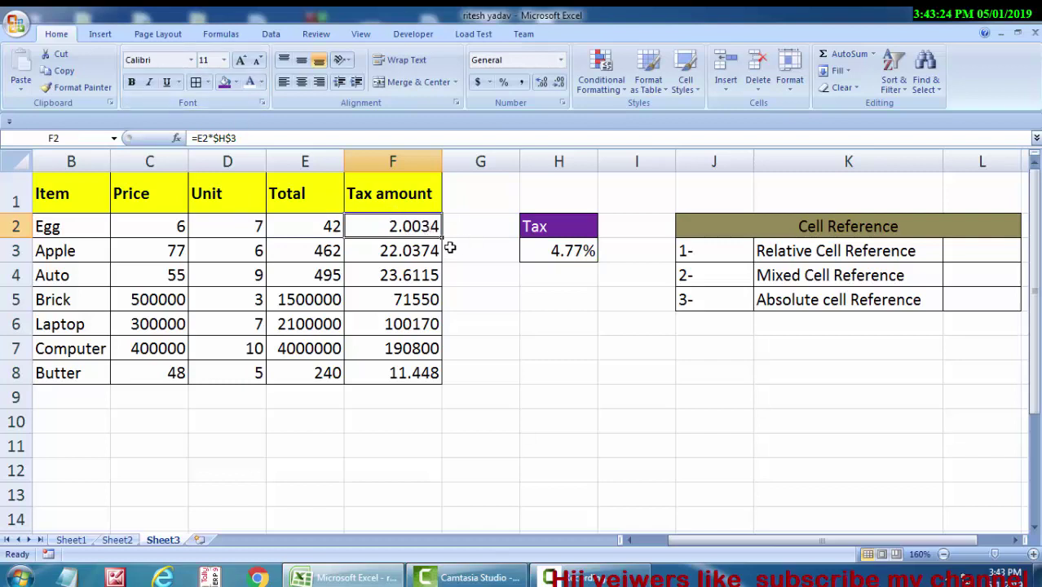
pyautogui.moveTo(441, 238); pyautogui.dragTo(425, 380)
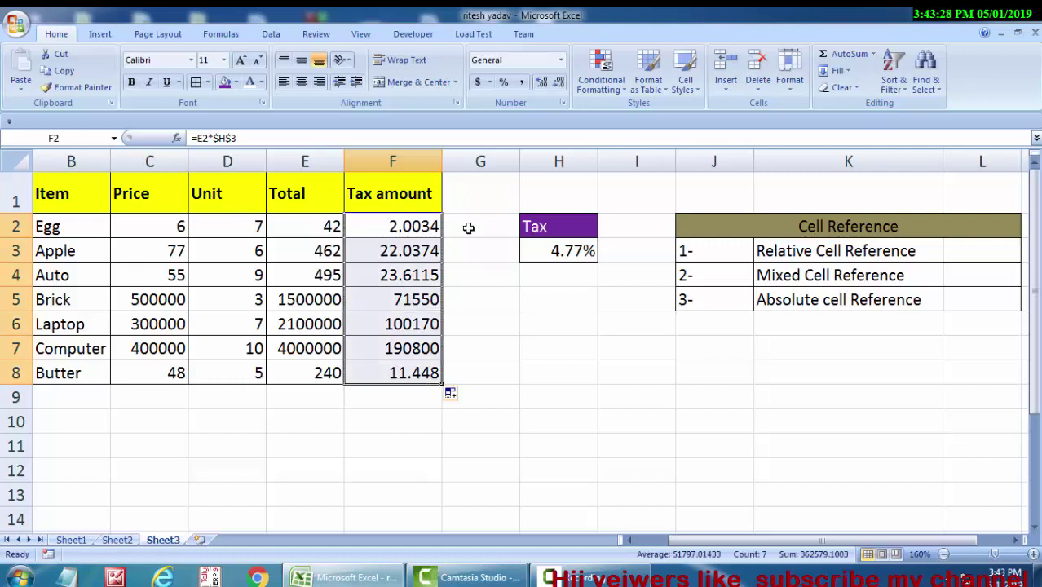
pyautogui.click(977, 297)
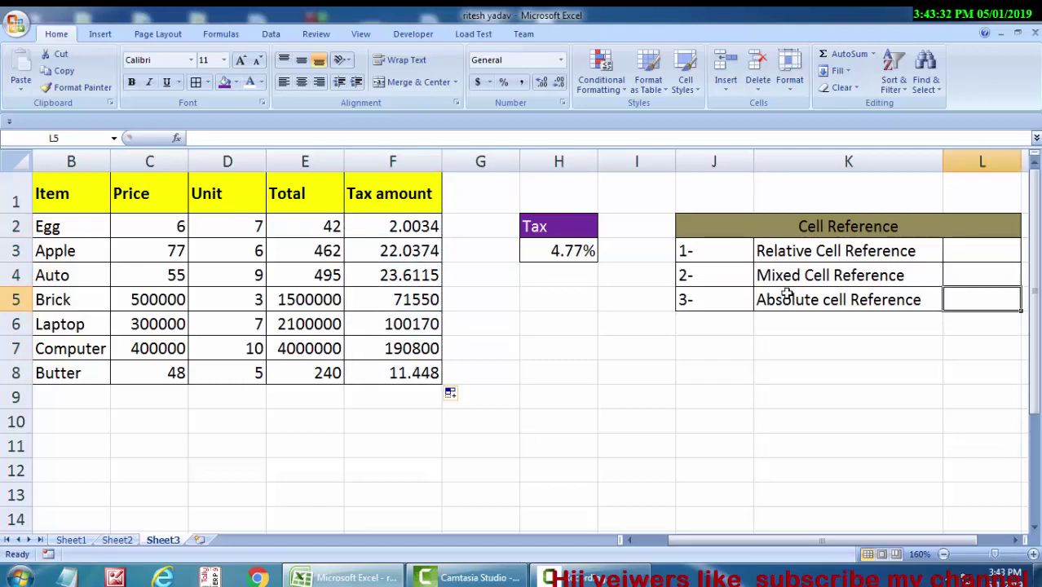
# Enter $H$3 in L5 as the Absolute cell Reference example.
pyautogui.click(383, 222)
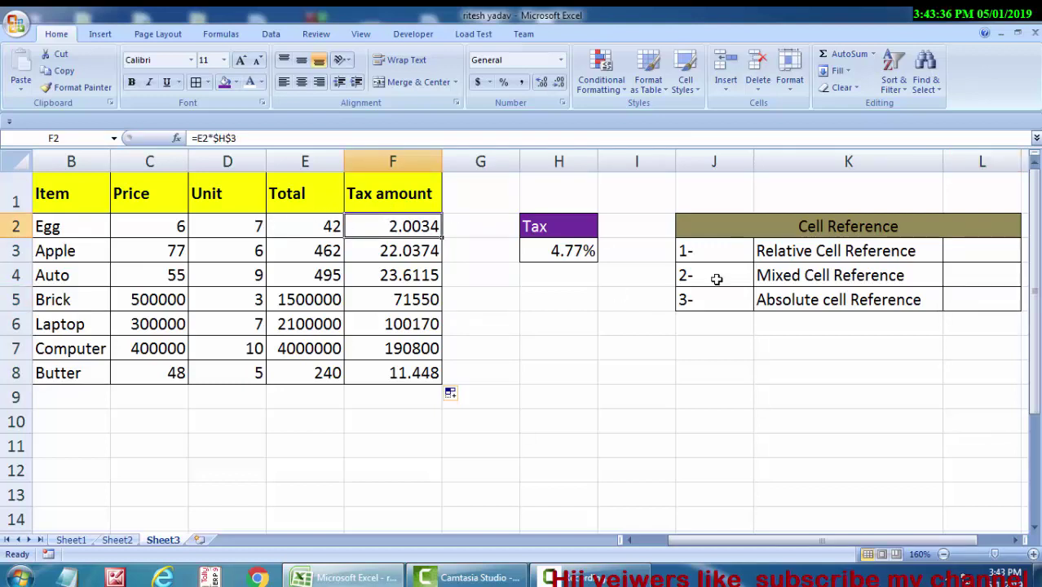
pyautogui.click(983, 306)
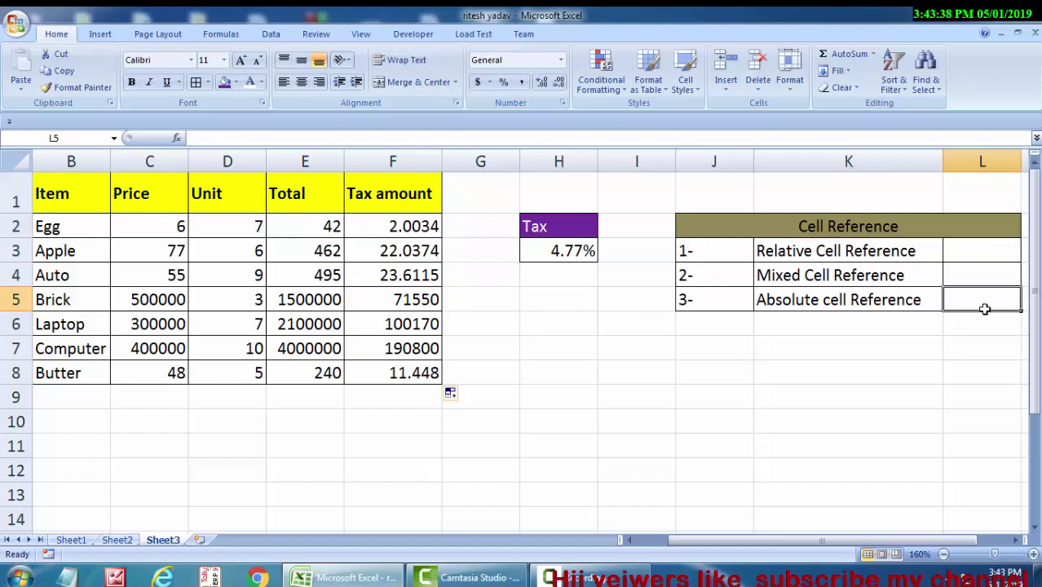
pyautogui.write('h')
pyautogui.press('BackSpace')
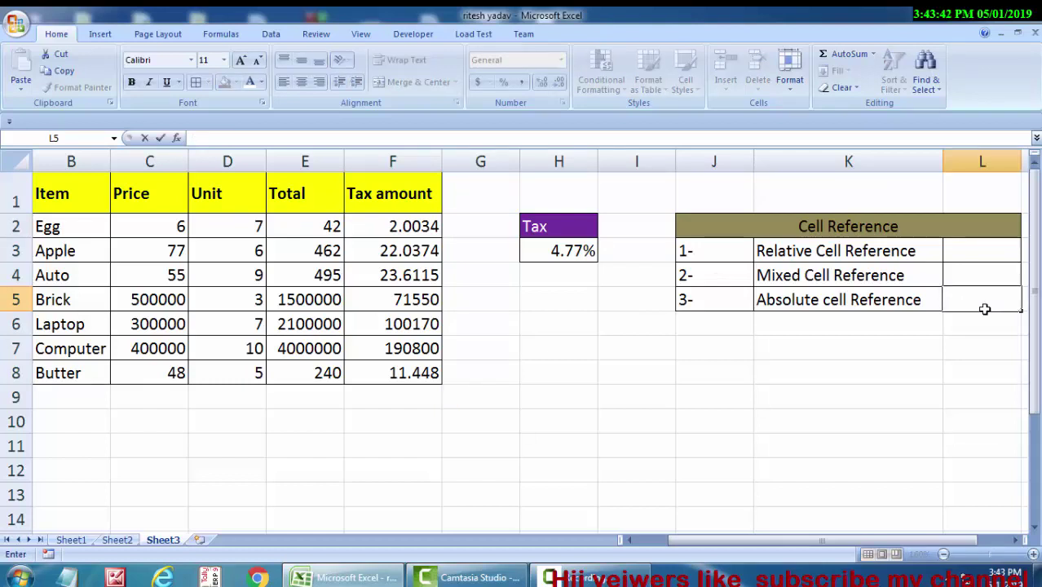
pyautogui.write('$H')
pyautogui.write('$3')
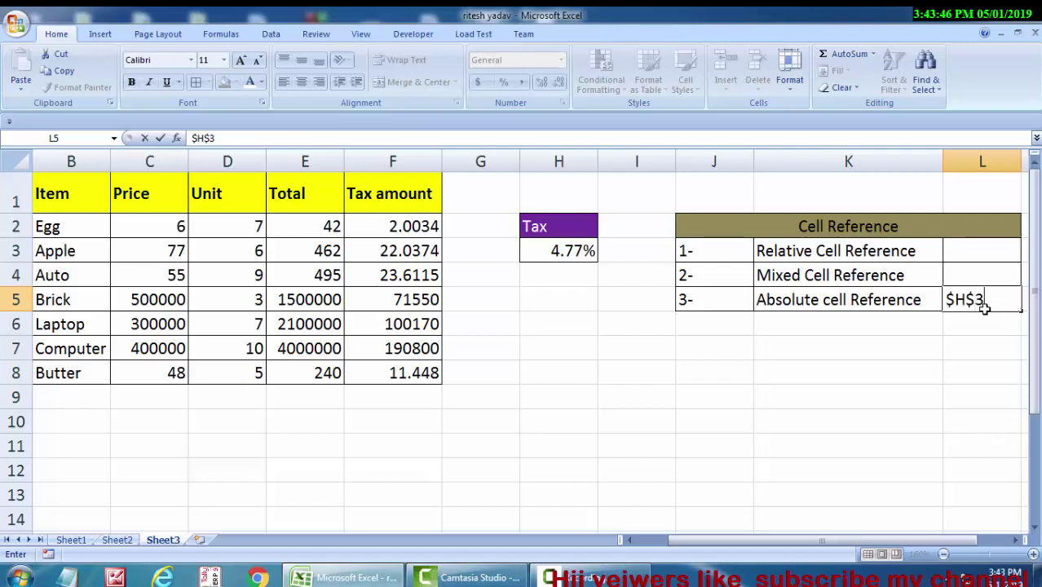
pyautogui.click(977, 275)
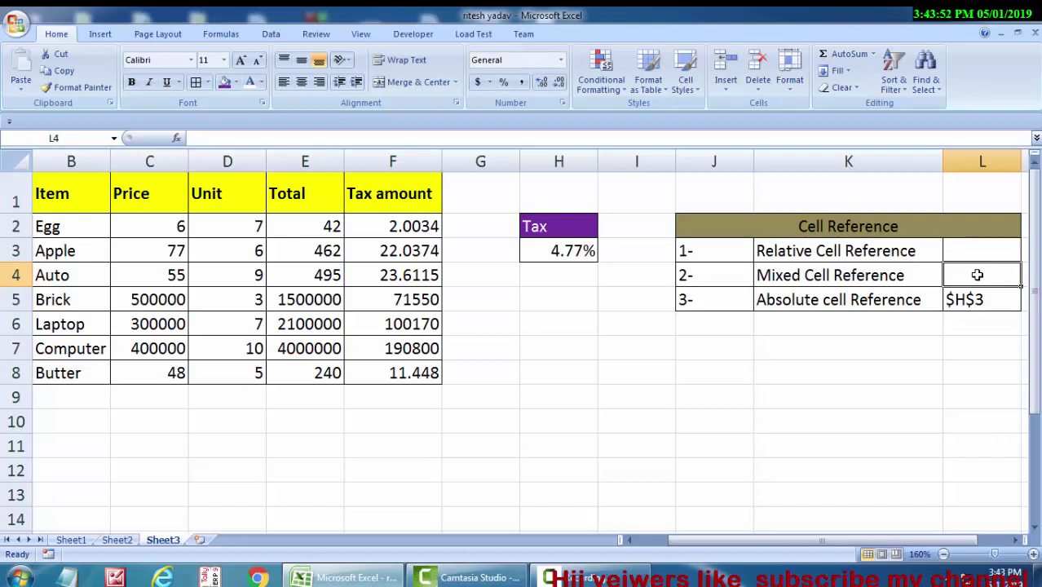
# Set F2 back to =E2*H$3 and fill it to F8, giving 2.0034 through 11.448.
pyautogui.click(411, 231)
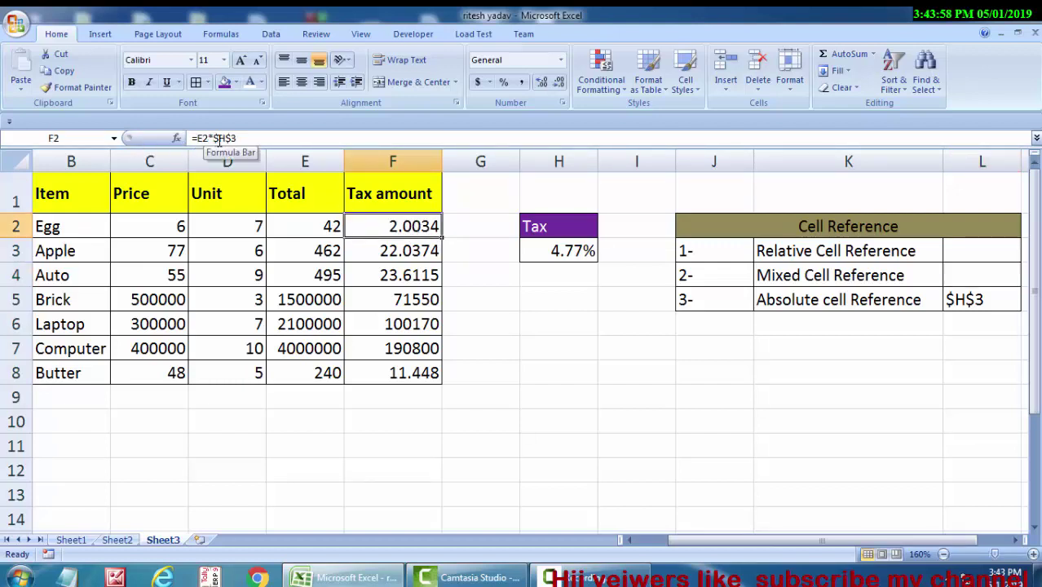
pyautogui.click(216, 138)
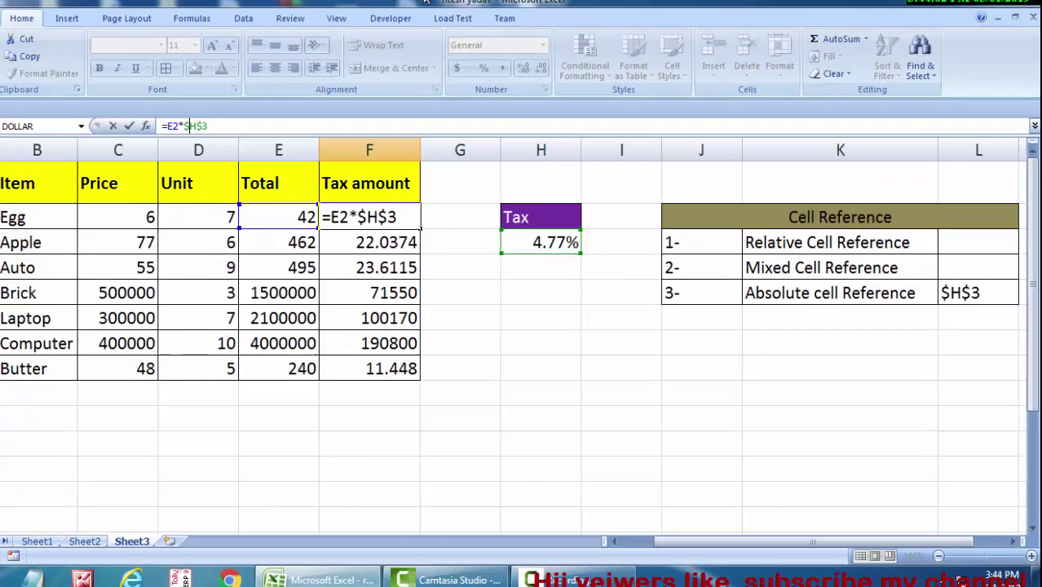
pyautogui.press('BackSpace')
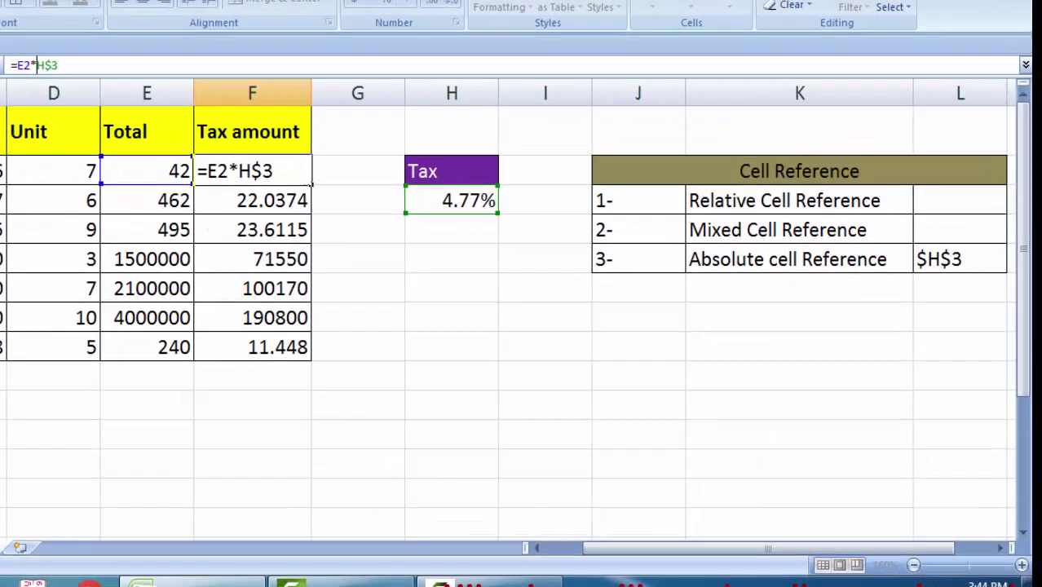
pyautogui.press('Return')
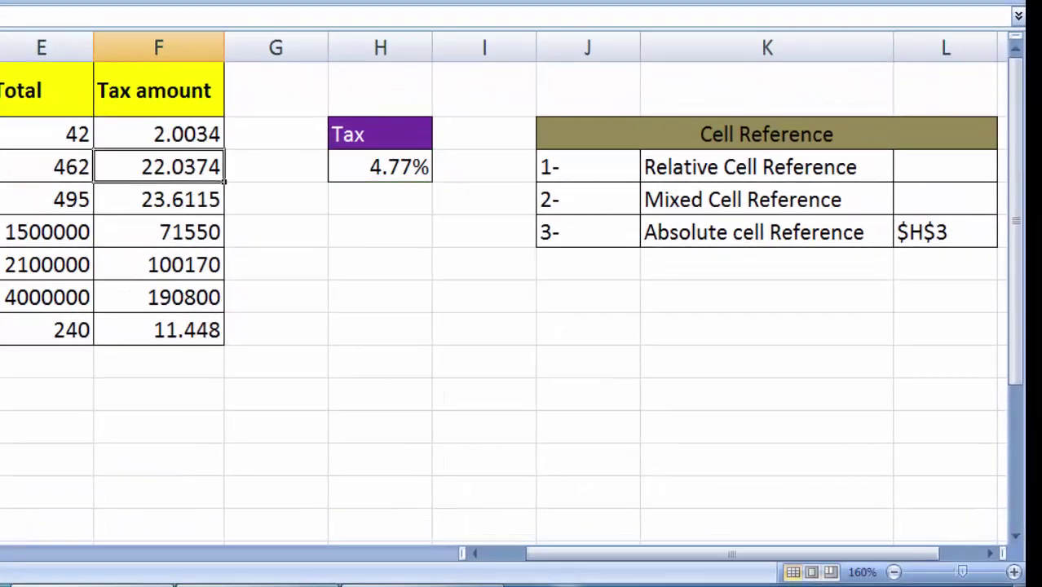
pyautogui.click(169, 124)
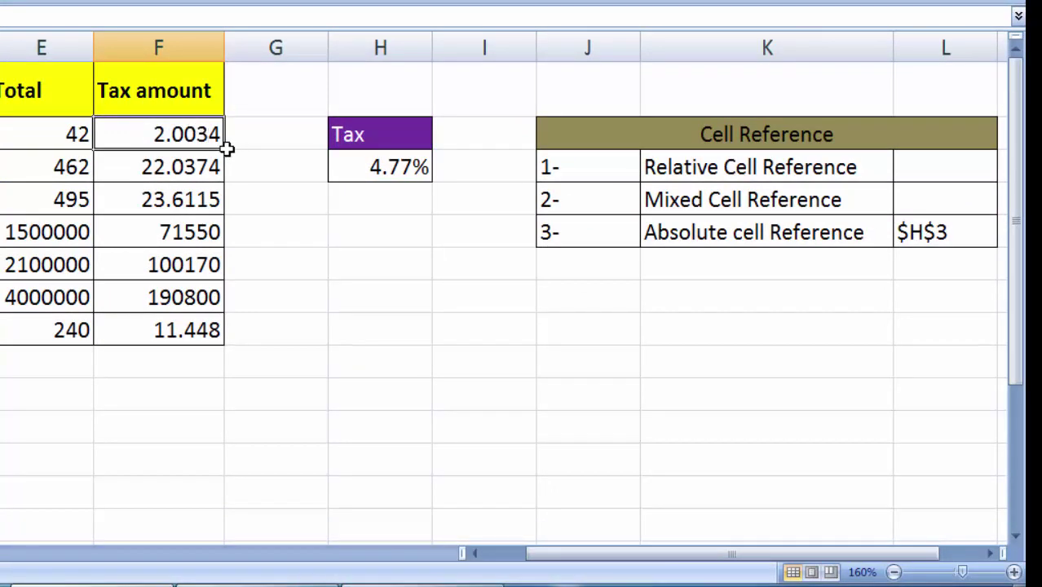
pyautogui.doubleClick(226, 148)
pyautogui.click(171, 126)
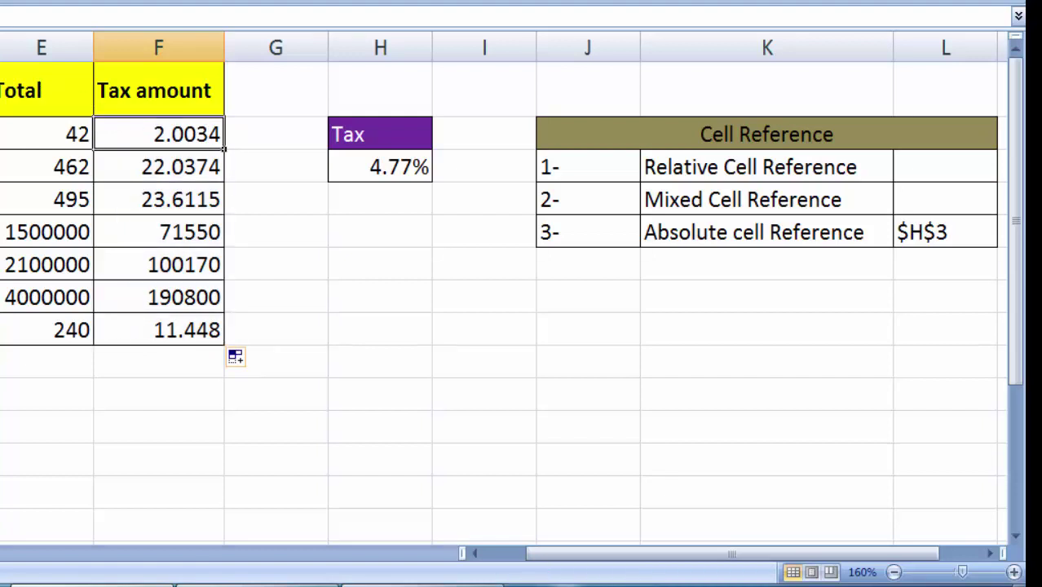
pyautogui.click(941, 196)
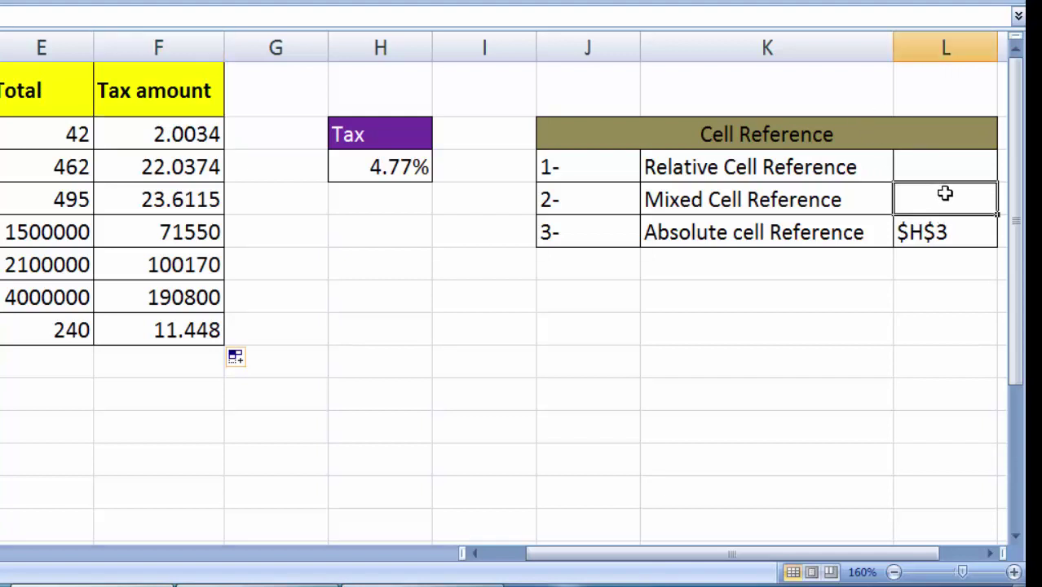
# Enter H$3 OR $H3 as the Mixed Cell Reference answer in L4.
pyautogui.write('H')
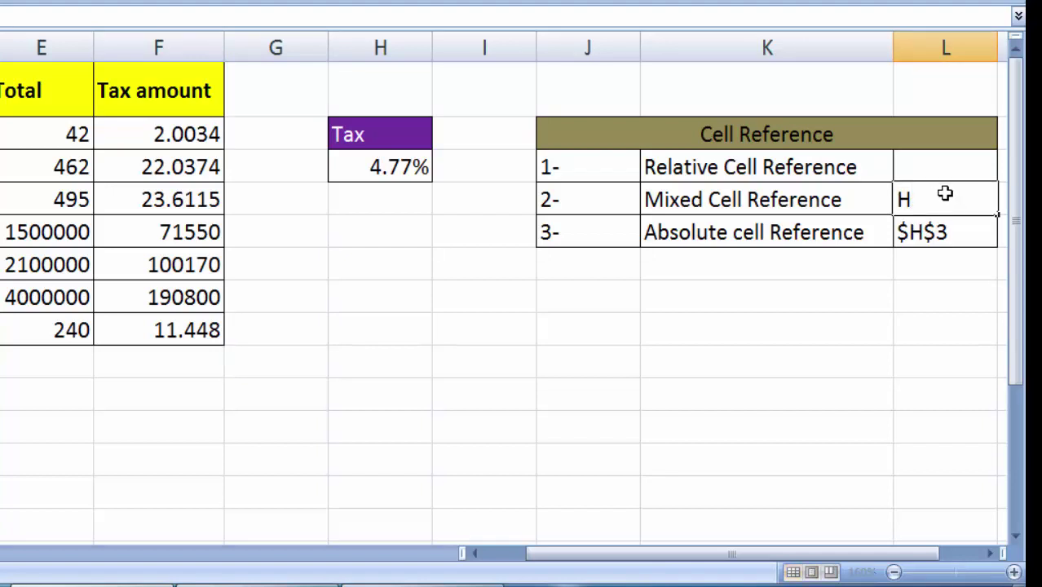
pyautogui.write('$')
pyautogui.write('3 O')
pyautogui.write('R')
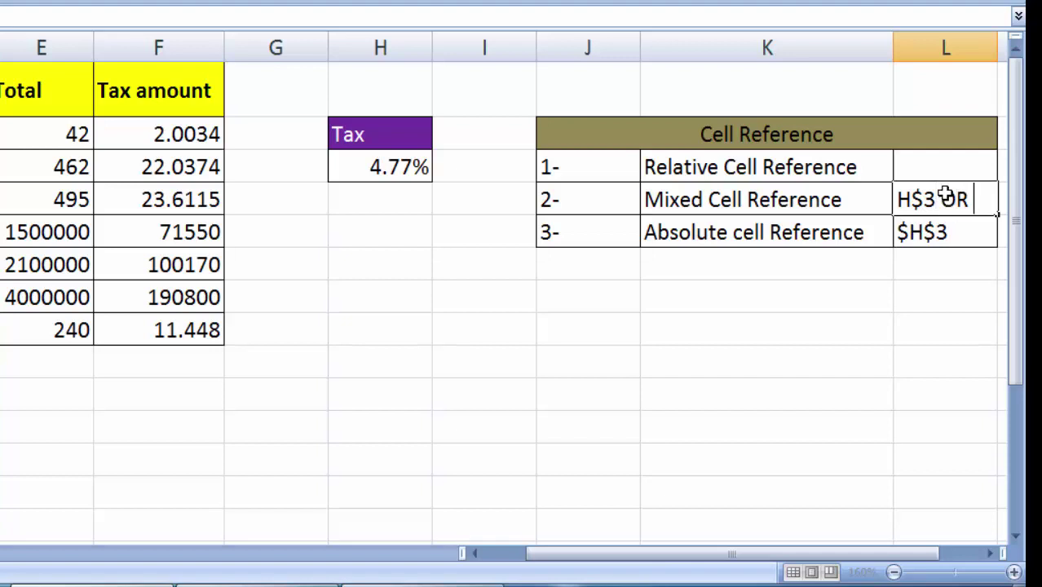
pyautogui.write(' $')
pyautogui.write('H3')
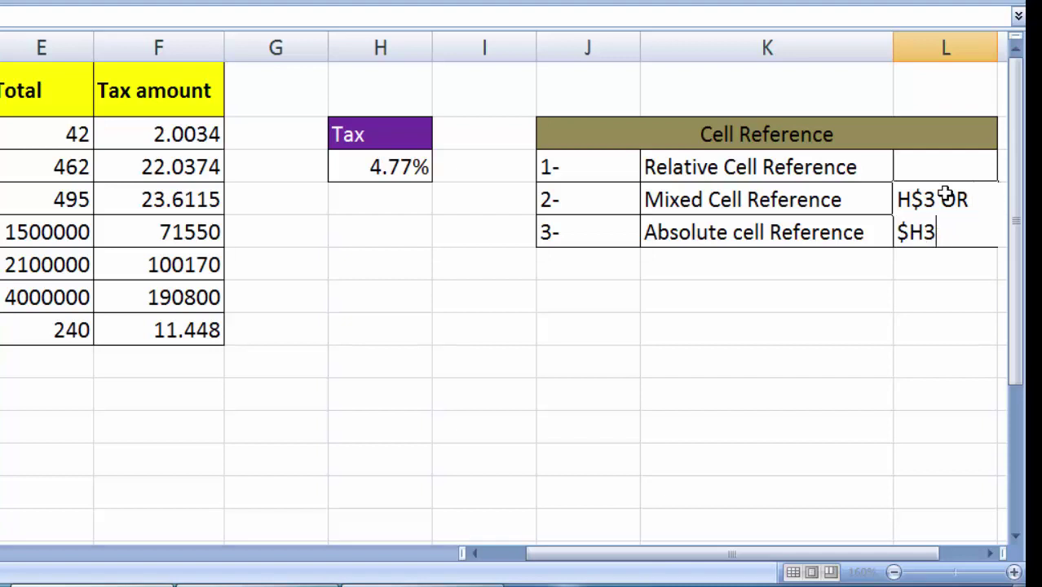
pyautogui.click(826, 288)
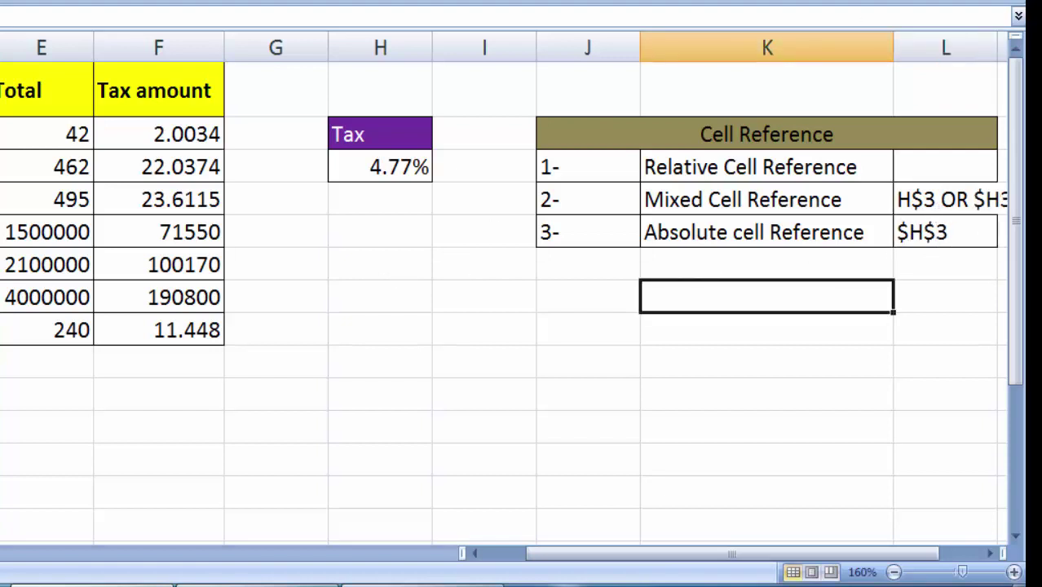
# Widen column L so the H$3 OR $H3 text fits.
pyautogui.moveTo(908, 555); pyautogui.dragTo(946, 556)
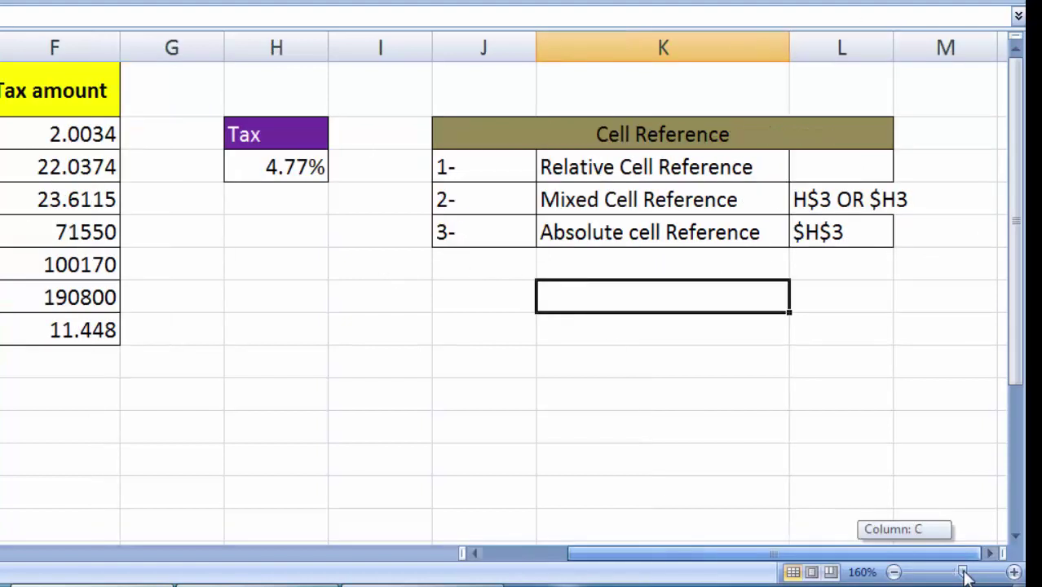
pyautogui.moveTo(894, 47); pyautogui.dragTo(939, 93)
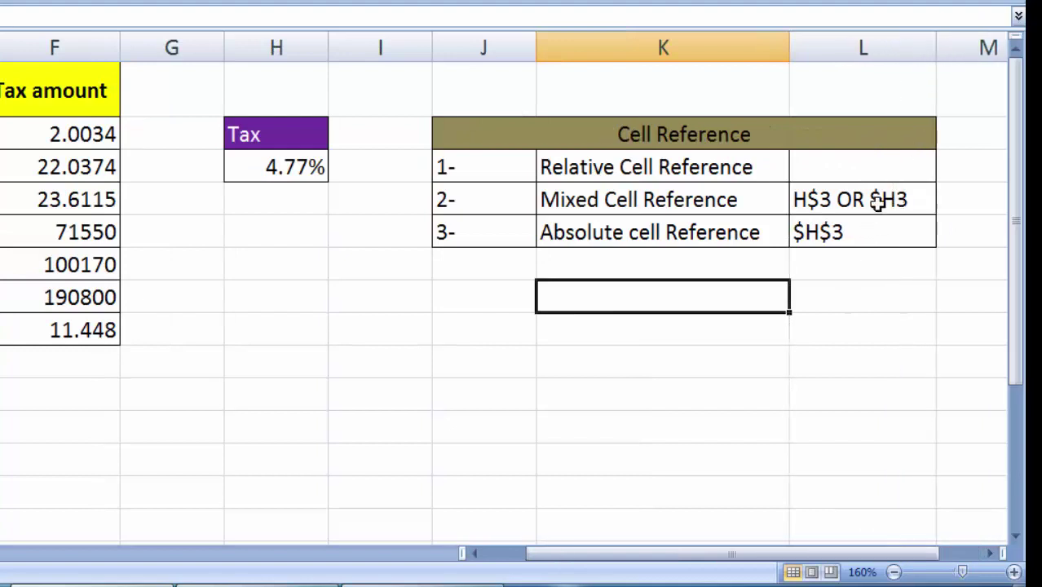
pyautogui.click(830, 204)
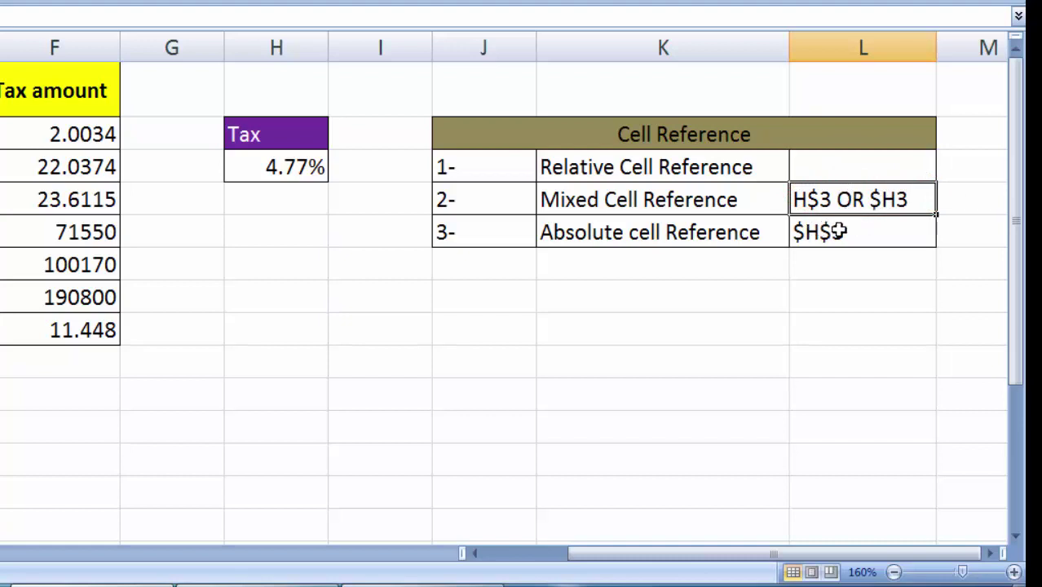
# Type E2 into the Relative Cell Reference cell L3, correcting the typos along the way.
pyautogui.click(847, 176)
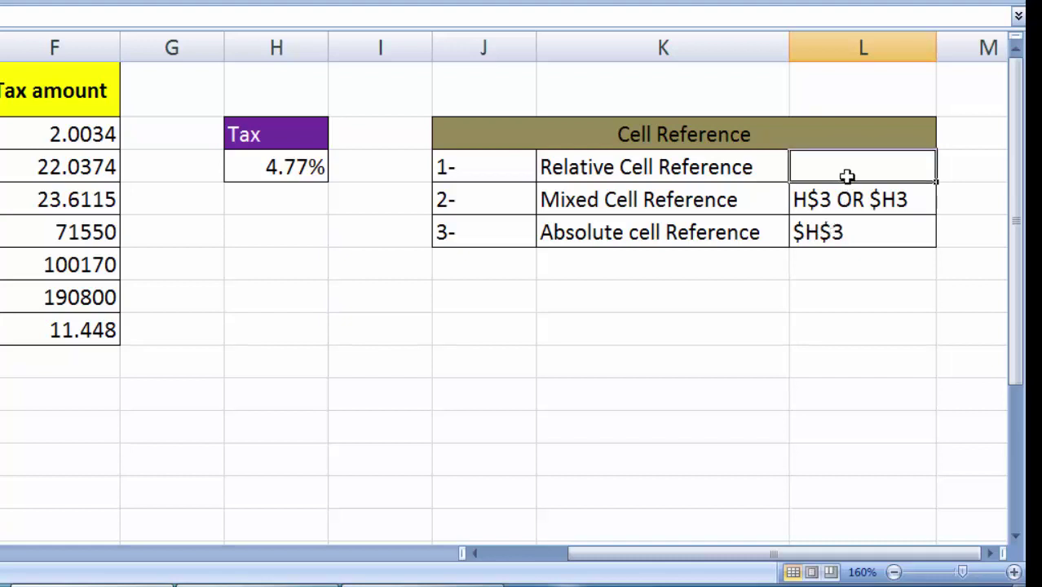
pyautogui.click(59, 132)
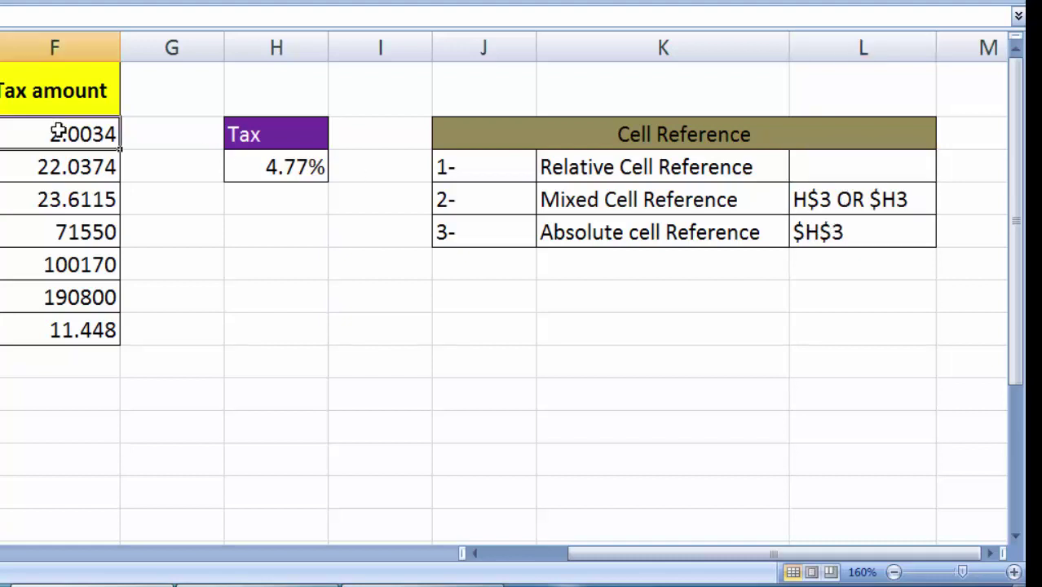
pyautogui.click(871, 175)
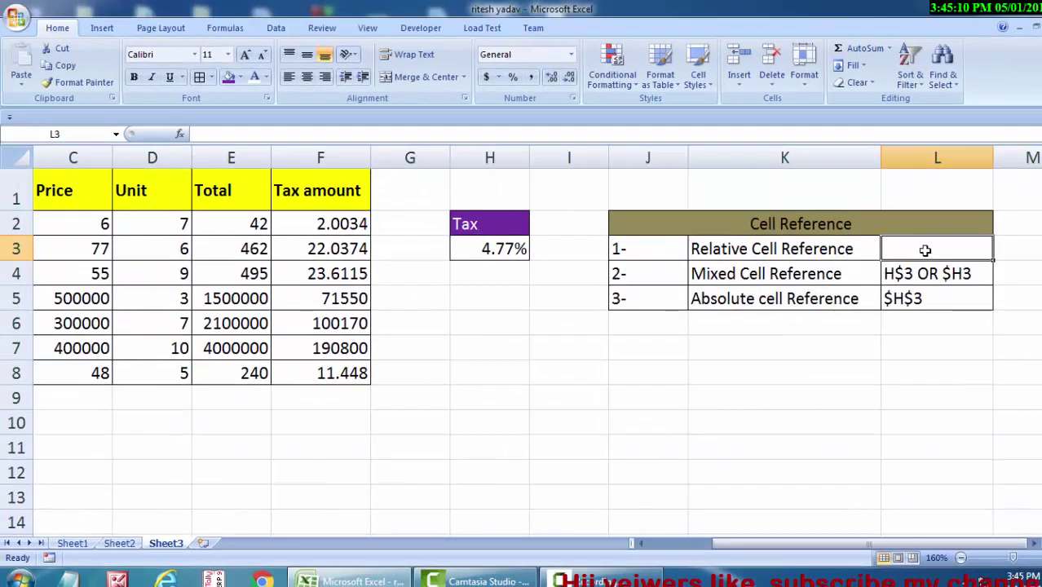
pyautogui.write('e')
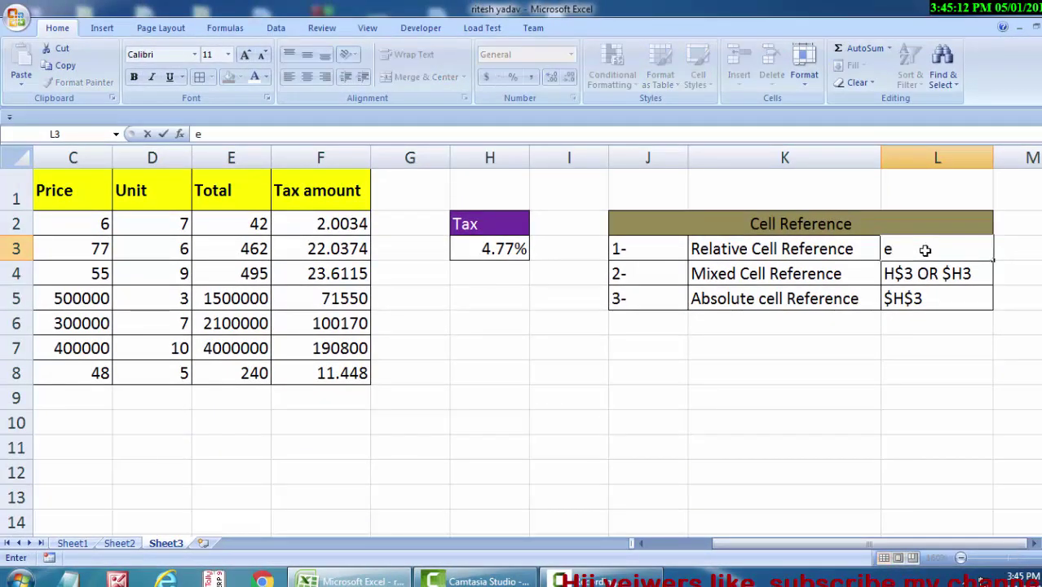
pyautogui.press('BackSpace')
pyautogui.write('H')
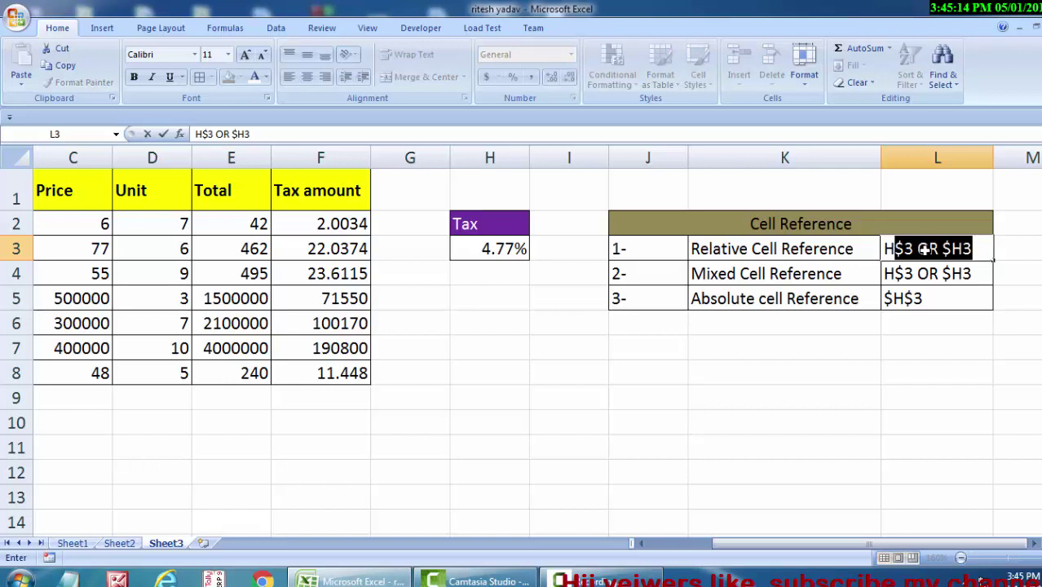
pyautogui.write('2')
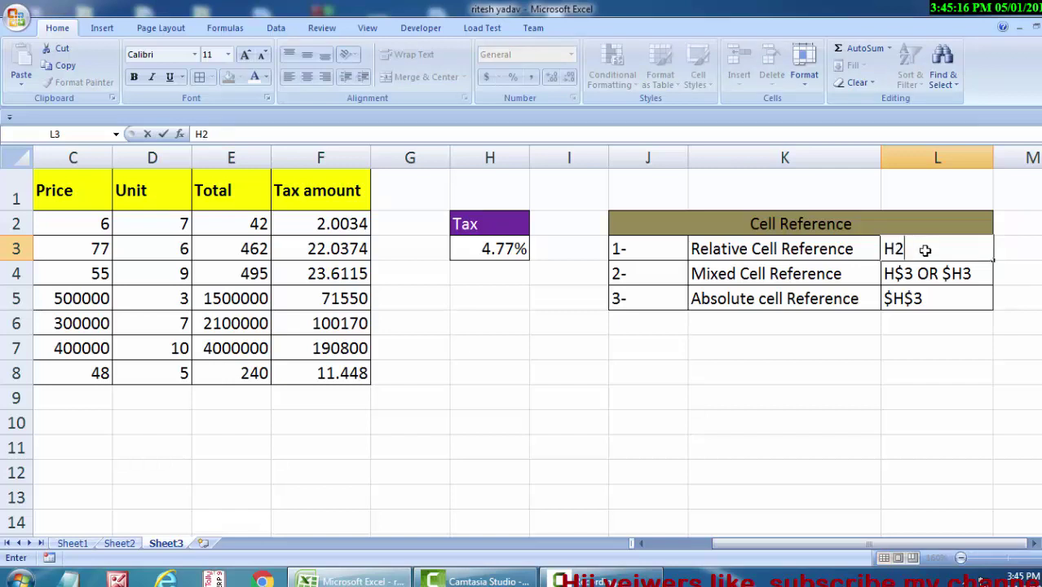
pyautogui.press('BackSpace')
pyautogui.write('E2')
pyautogui.press('BackSpace')
pyautogui.press('BackSpace')
pyautogui.press('BackSpace')
pyautogui.write('E2')
# Highlight and commit the E2 entry, then select cells lower on the sheet.
pyautogui.moveTo(927, 250); pyautogui.dragTo(881, 251)
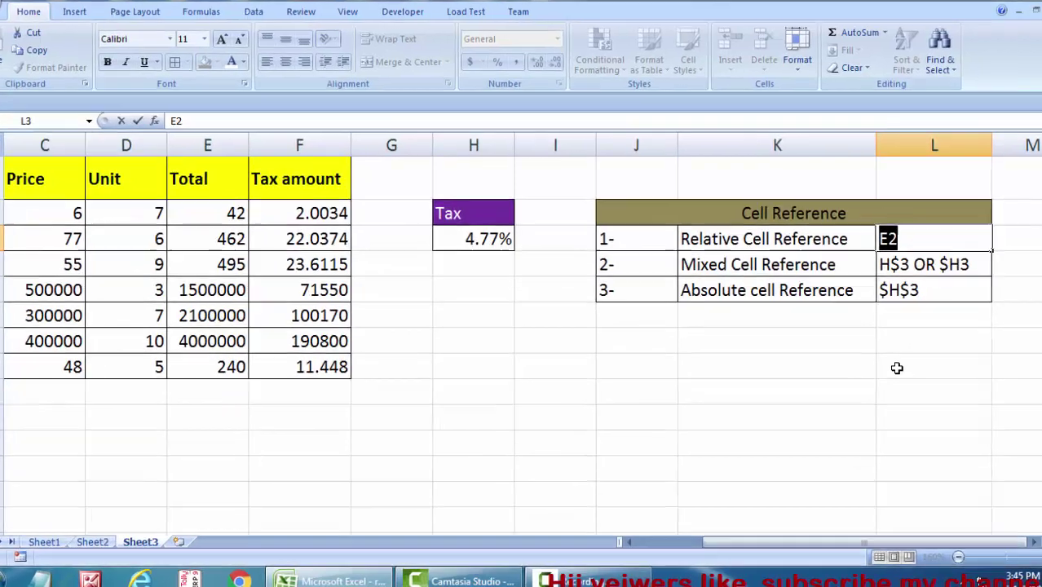
pyautogui.click(897, 367)
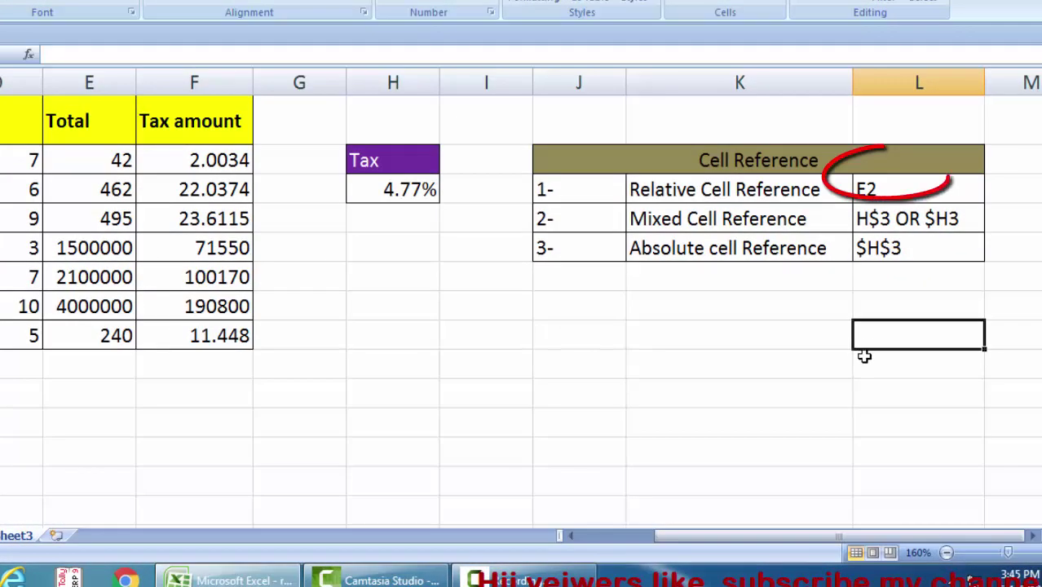
pyautogui.moveTo(815, 537); pyautogui.dragTo(703, 558)
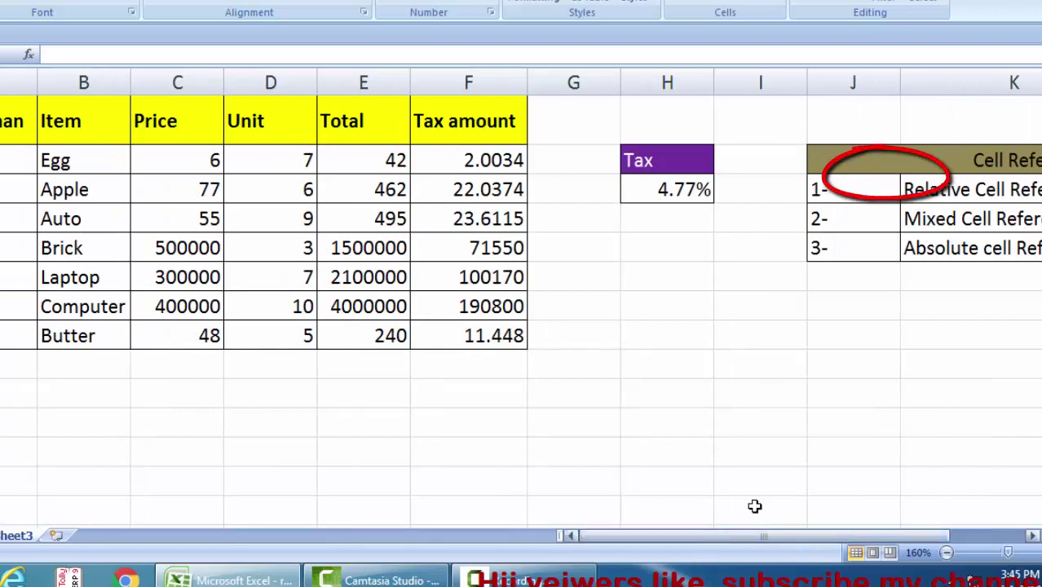
pyautogui.moveTo(864, 536); pyautogui.dragTo(973, 542)
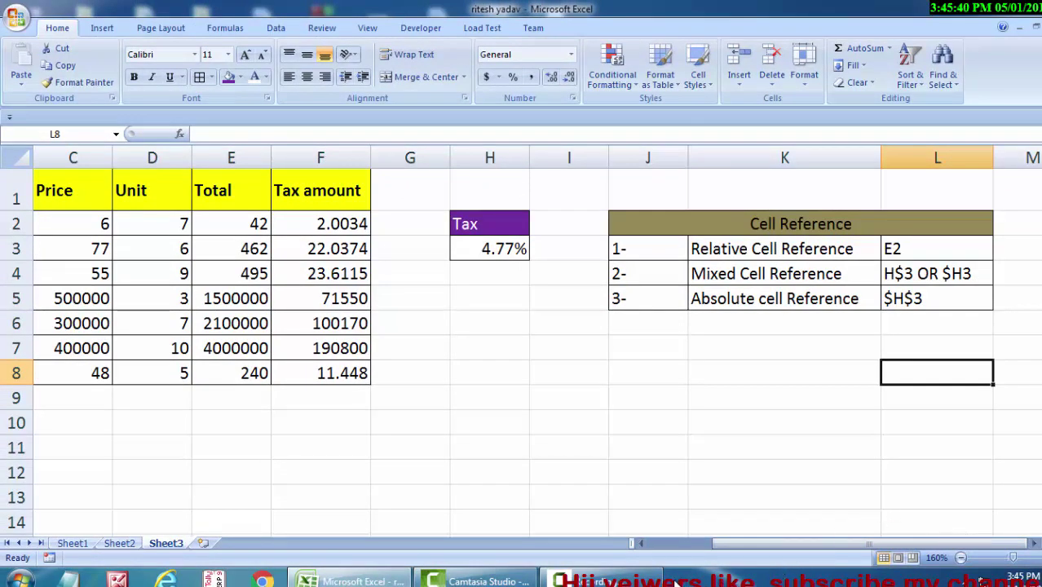
pyautogui.click(652, 581)
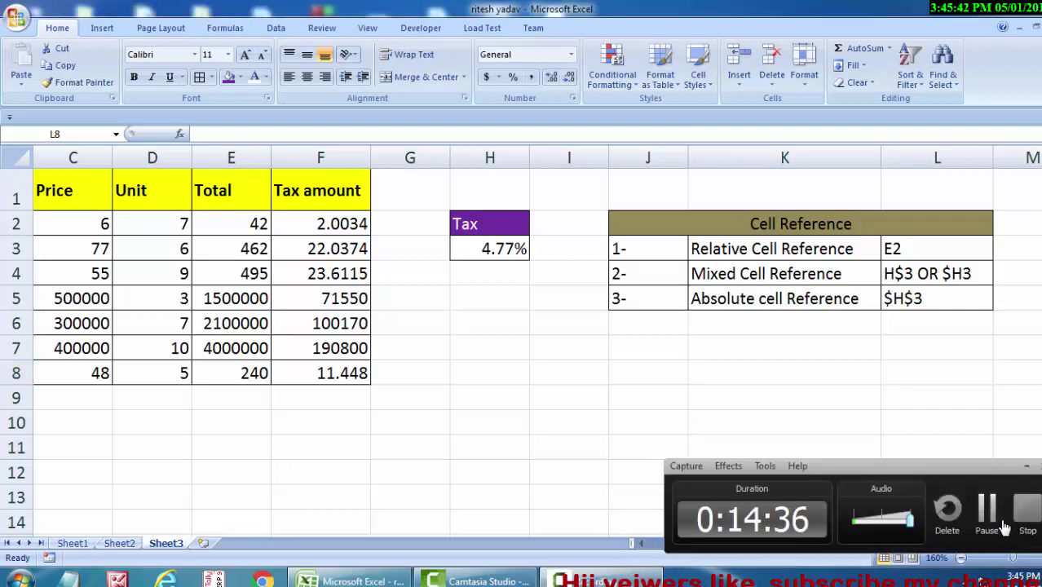